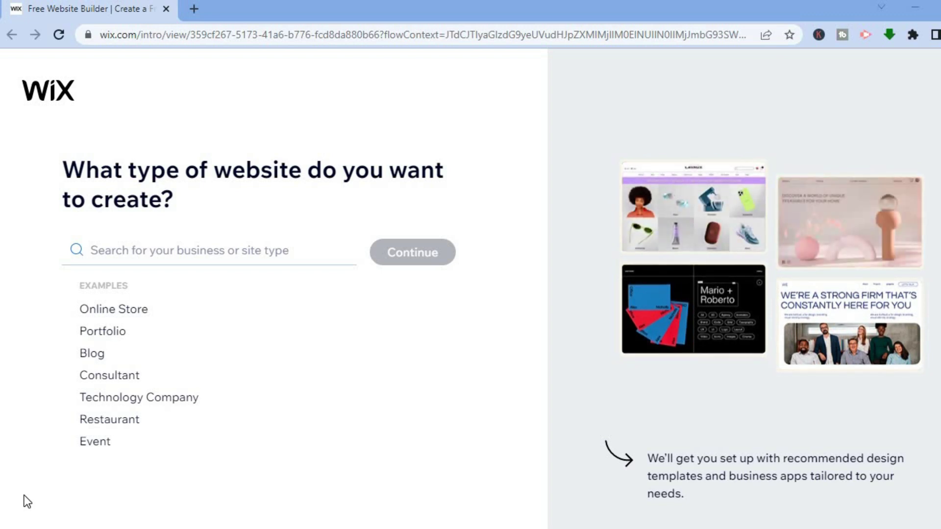
Step: Search for the course site type, choose Online Course Program, and continue
left_click(176, 255)
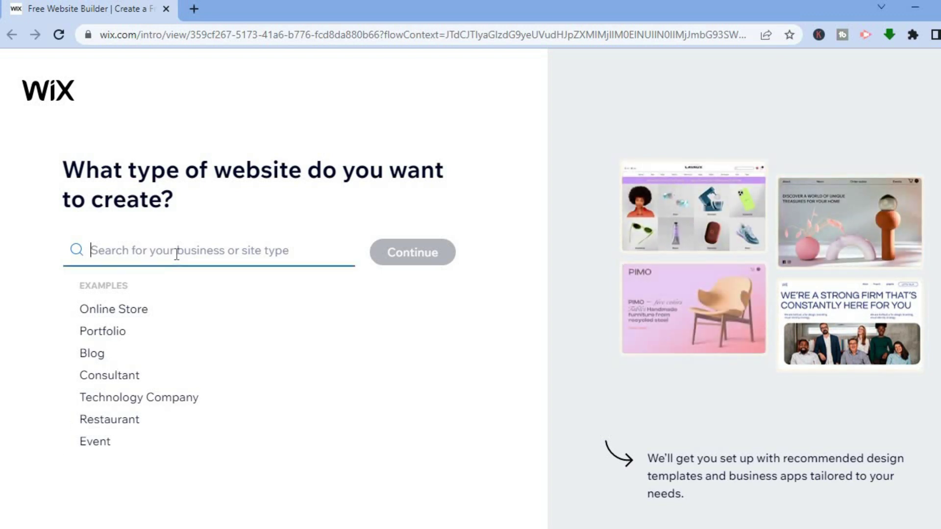
type("d")
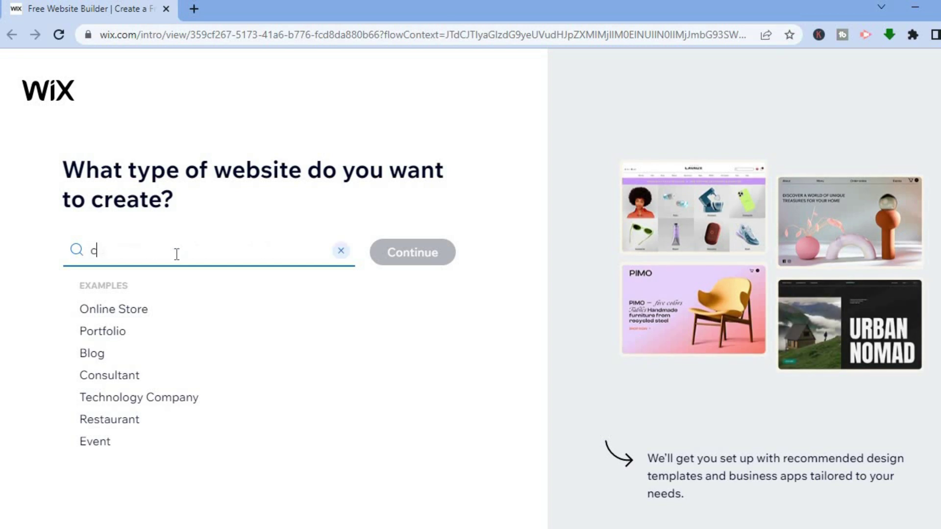
type("ourse")
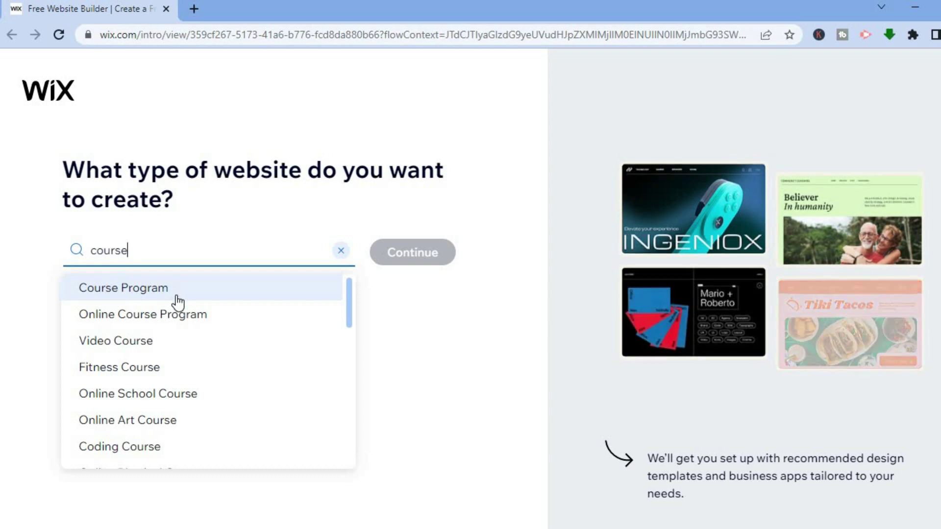
left_click_drag(351, 296, 346, 277)
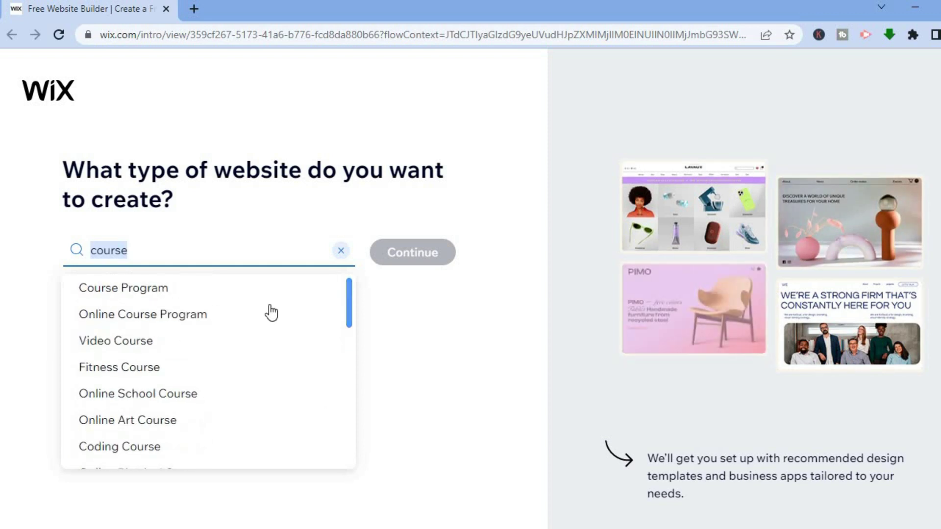
left_click(201, 315)
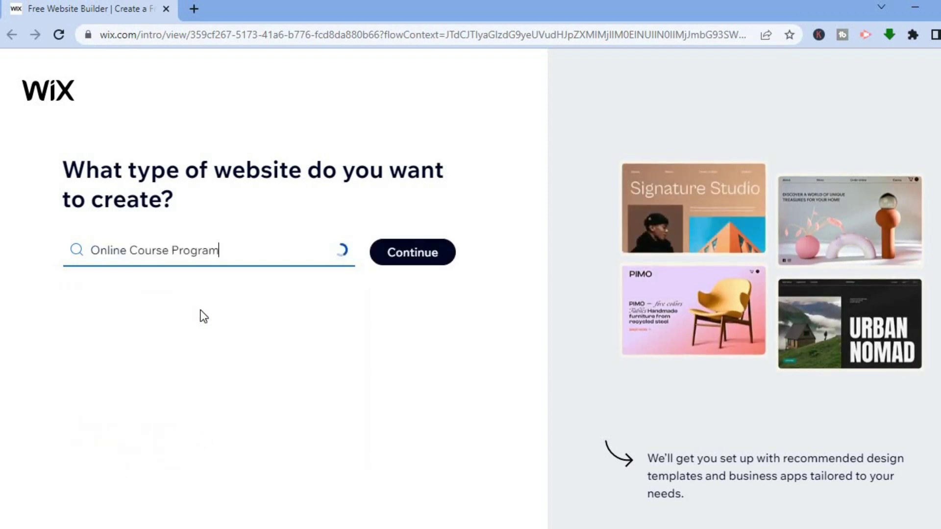
left_click(405, 260)
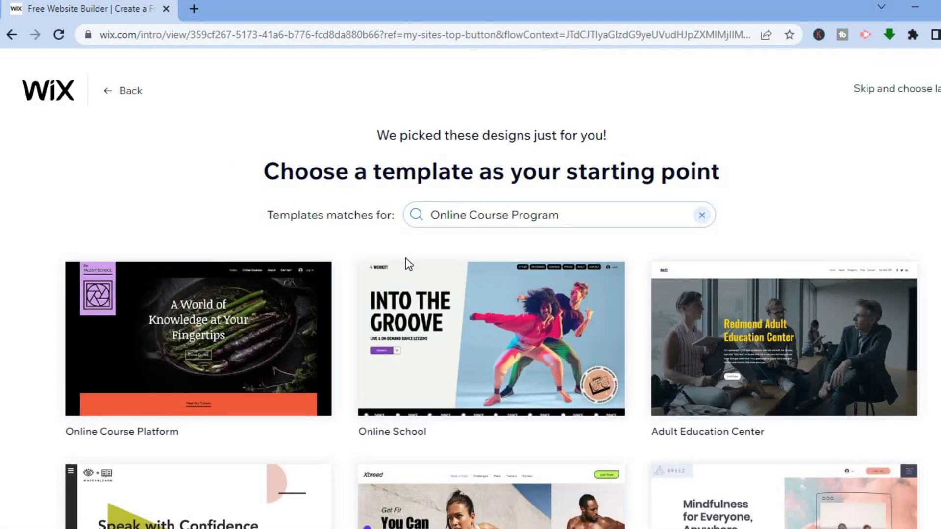
Step: Browse the template grid and start from the Online Language School template
mouse_move(407, 324)
scroll(800, 315, "down", 5)
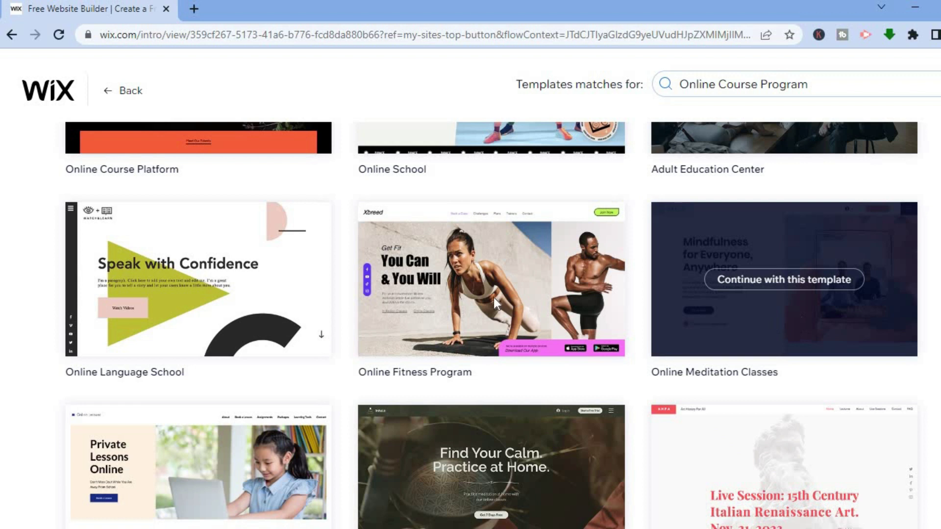
mouse_move(442, 465)
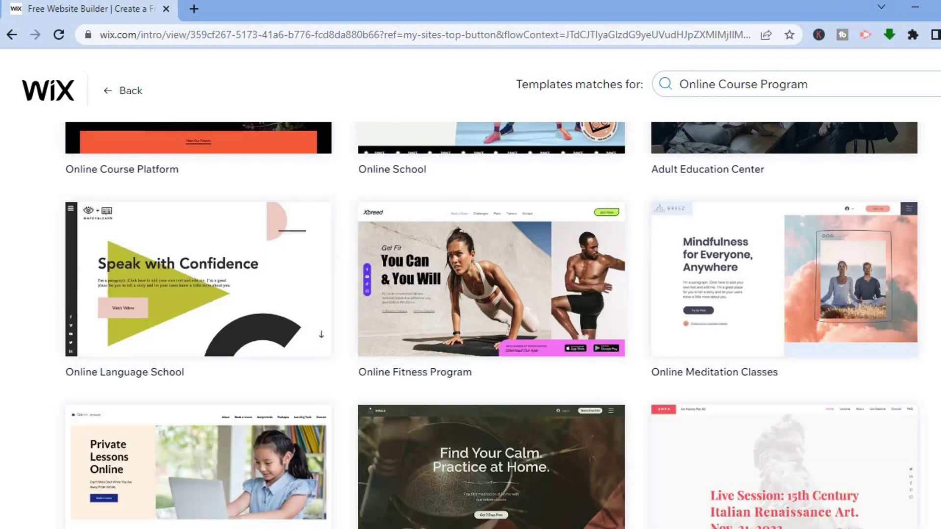
scroll(490, 324, "down", 4)
scroll(490, 323, "up", 3)
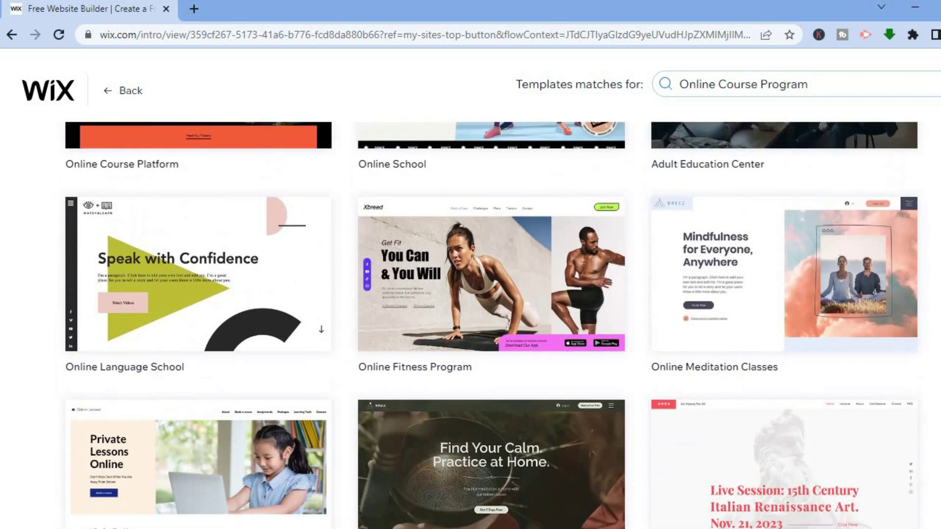
mouse_move(140, 332)
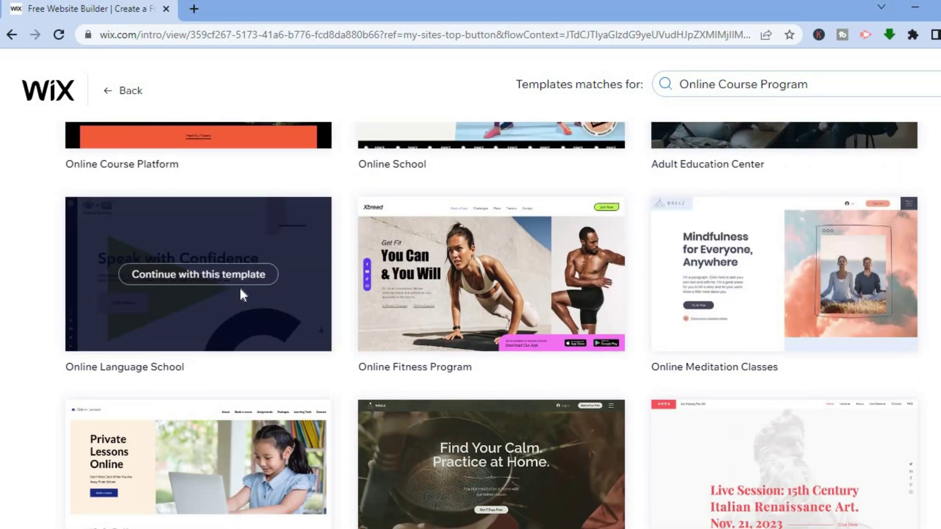
left_click(261, 277)
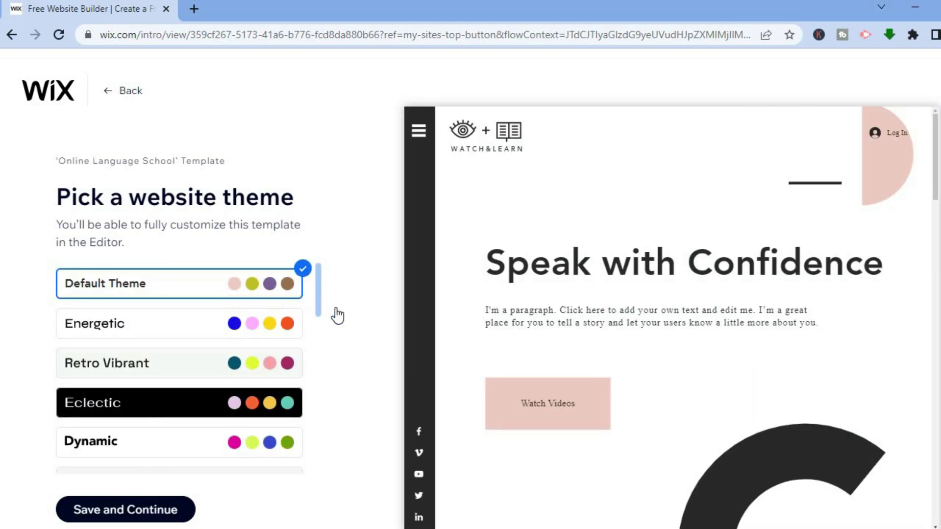
Step: Apply the Energetic colour theme to the template and save it
left_click(293, 320)
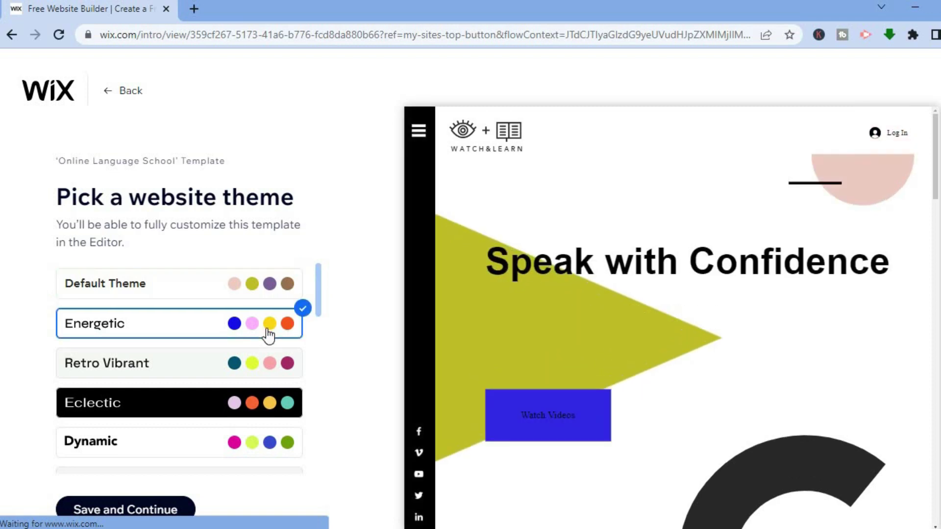
left_click_drag(317, 293, 311, 373)
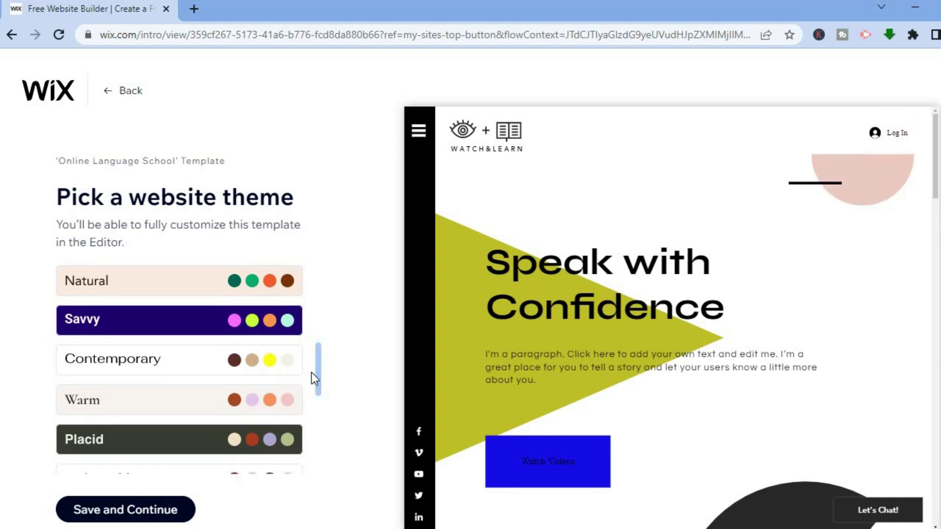
left_click(125, 510)
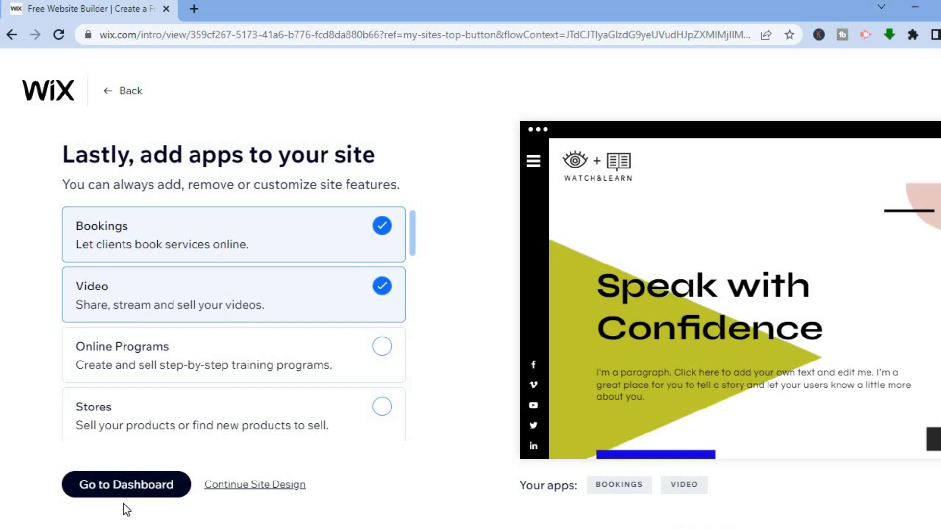
Step: Add the Online Programs and Pricing Plans apps to the site
mouse_move(237, 301)
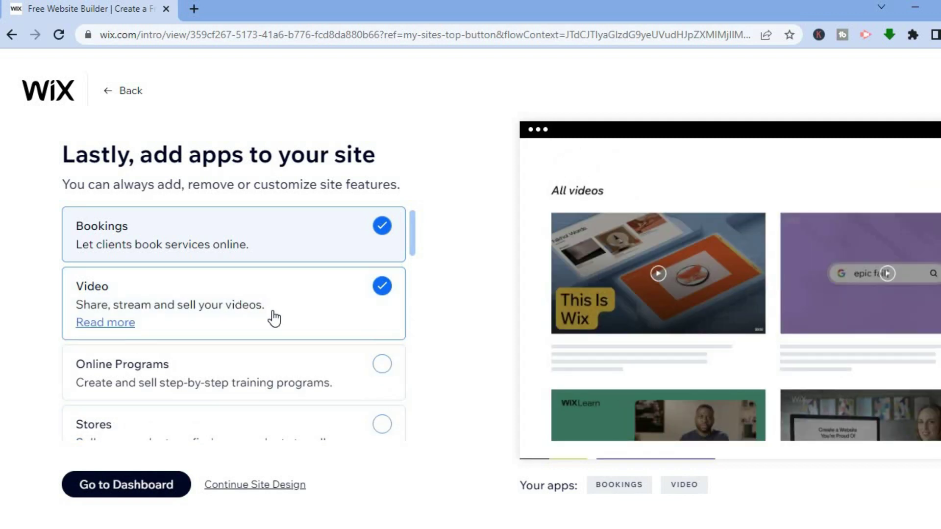
mouse_move(373, 370)
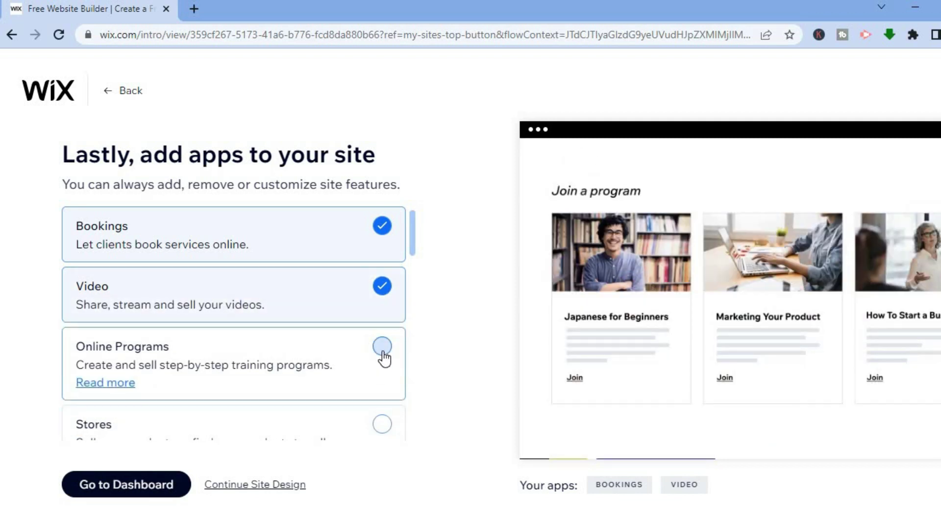
left_click(383, 348)
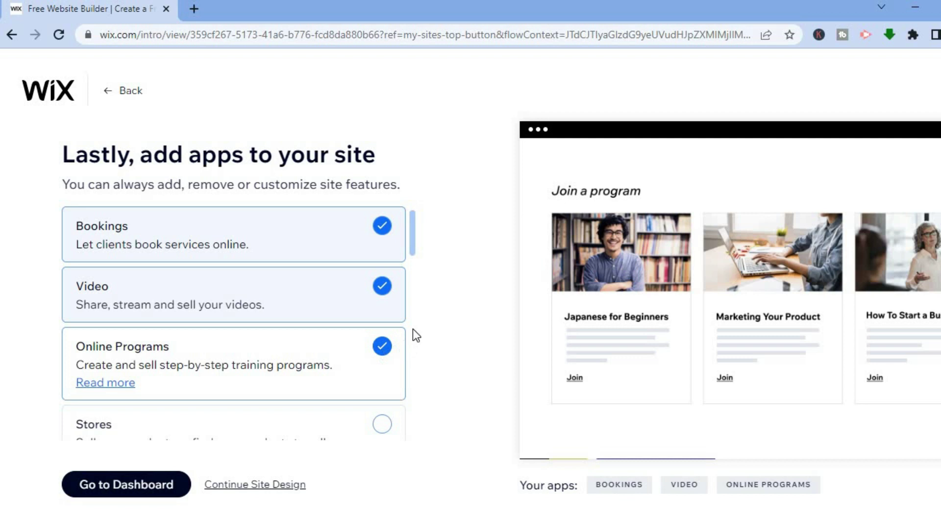
left_click_drag(413, 231, 412, 258)
mouse_move(361, 288)
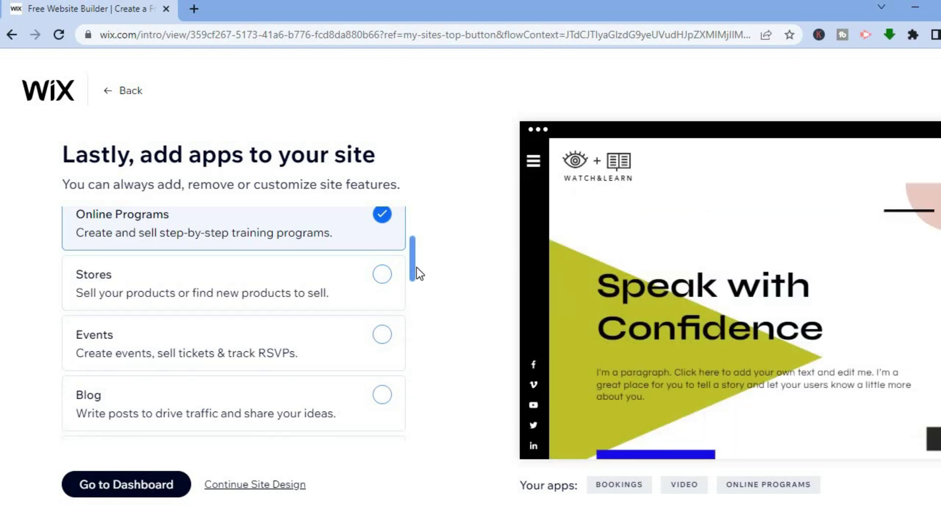
left_click_drag(412, 275, 406, 317)
mouse_move(375, 283)
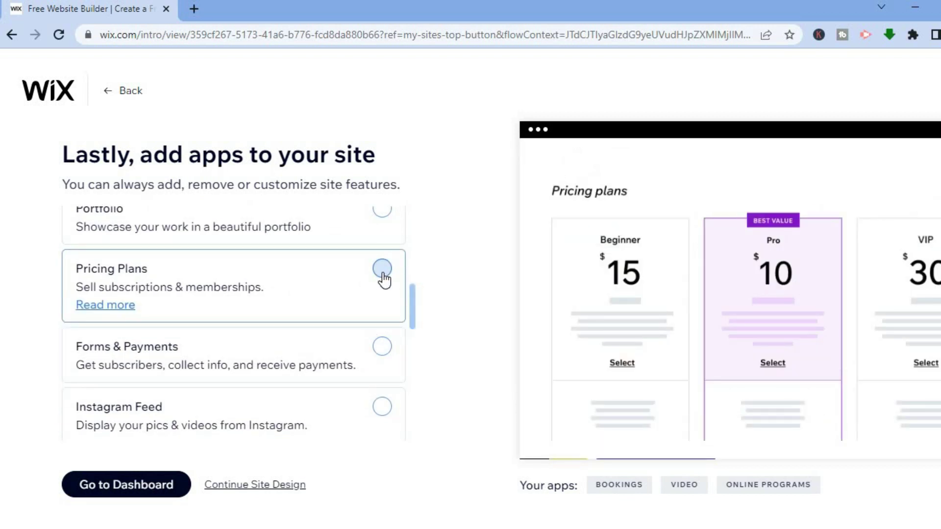
left_click(382, 270)
Step: Add the Forms & Payments and Chat apps to the site
left_click_drag(411, 301, 411, 318)
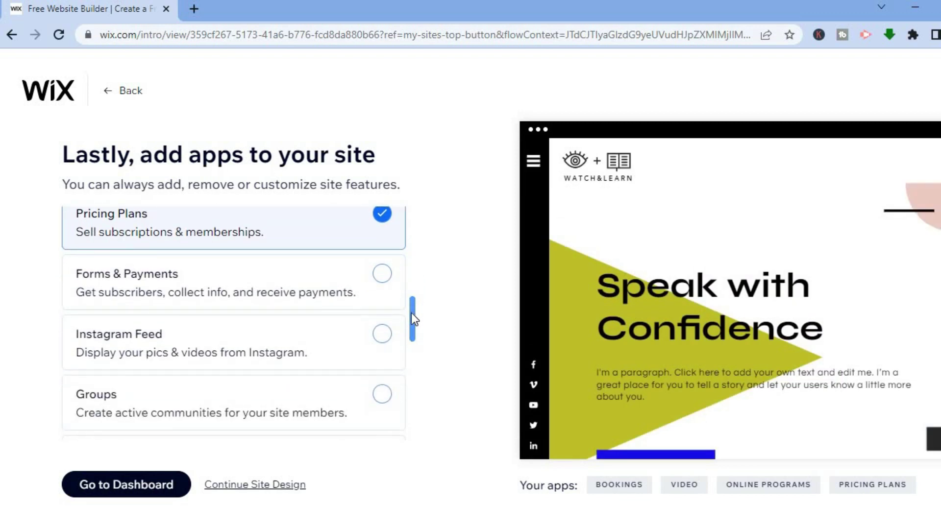
mouse_move(383, 281)
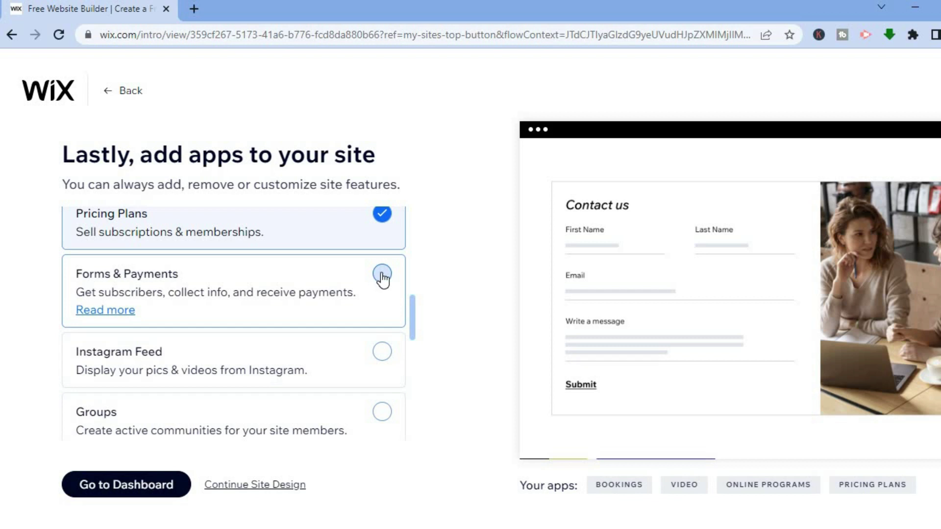
left_click(382, 275)
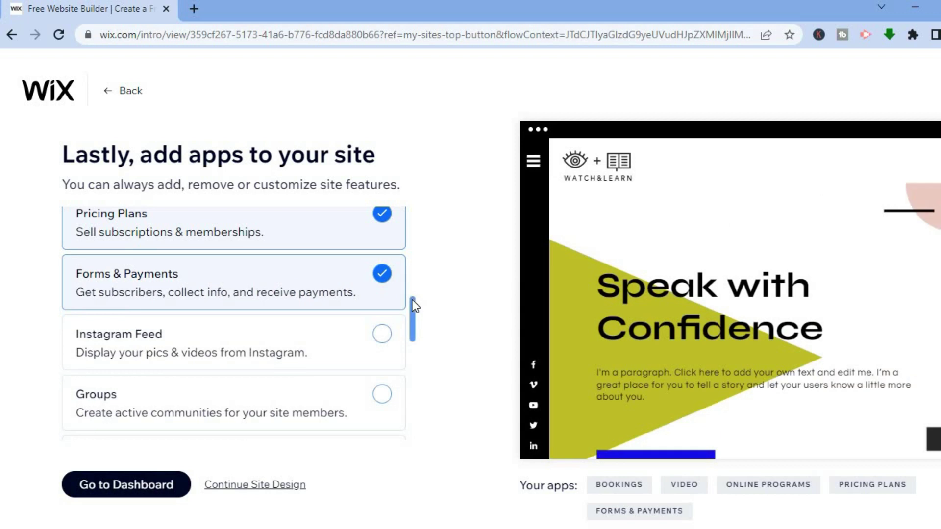
left_click_drag(413, 310, 411, 348)
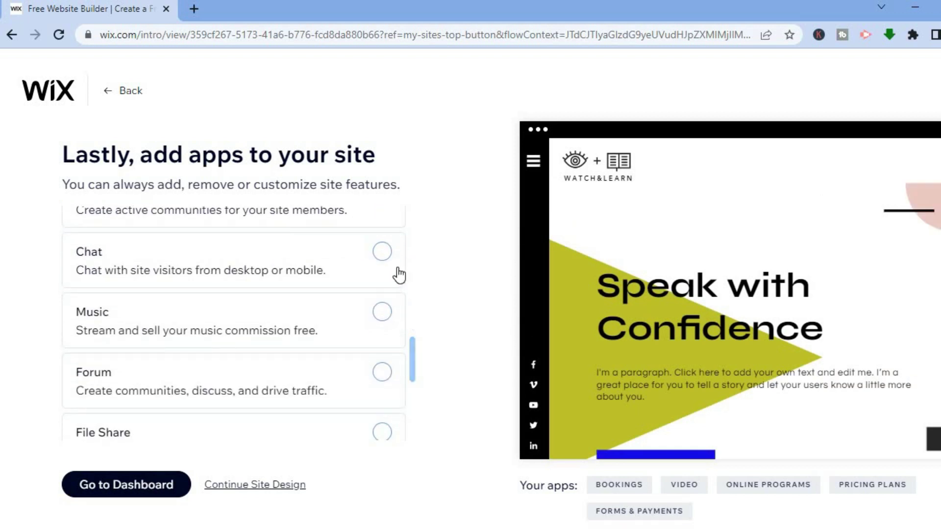
left_click(383, 253)
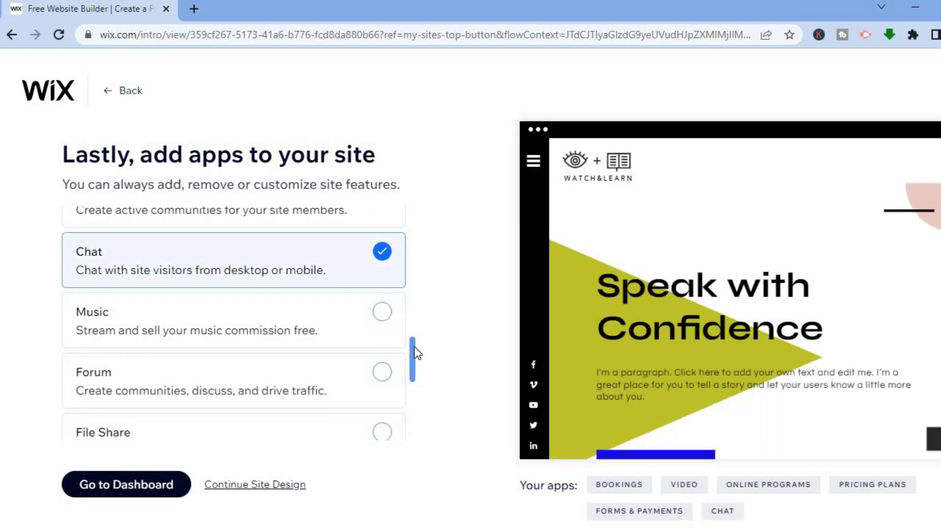
left_click_drag(414, 353, 400, 414)
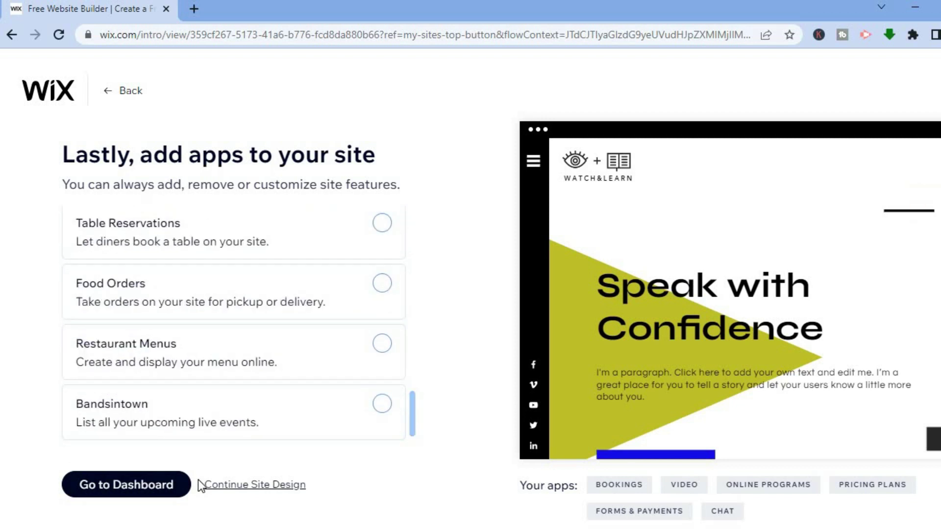
Step: Finish setup on the site dashboard and choose Add Service for the first booking service
left_click(155, 487)
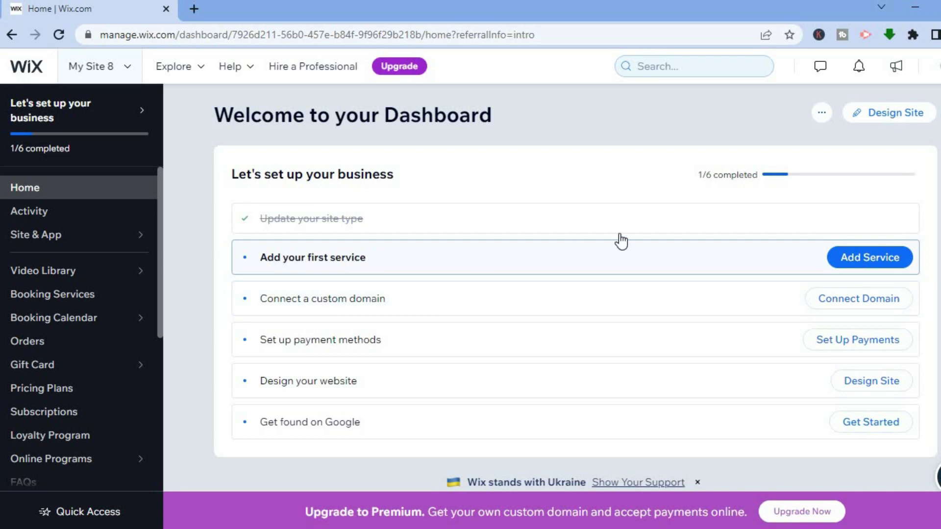
left_click(889, 259)
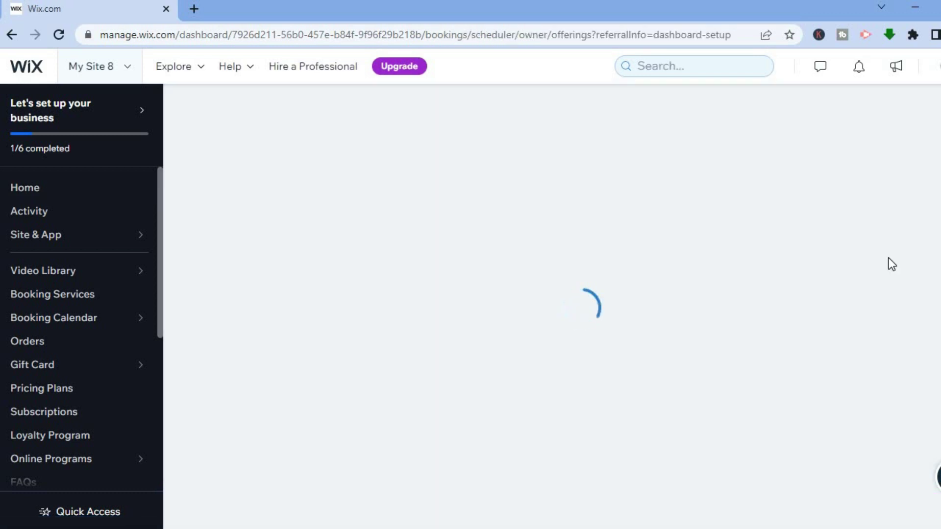
Step: Review the Private Session service's JMD 35 price, 1-hour duration and Client's Place location
scroll(545, 418, "down", 3)
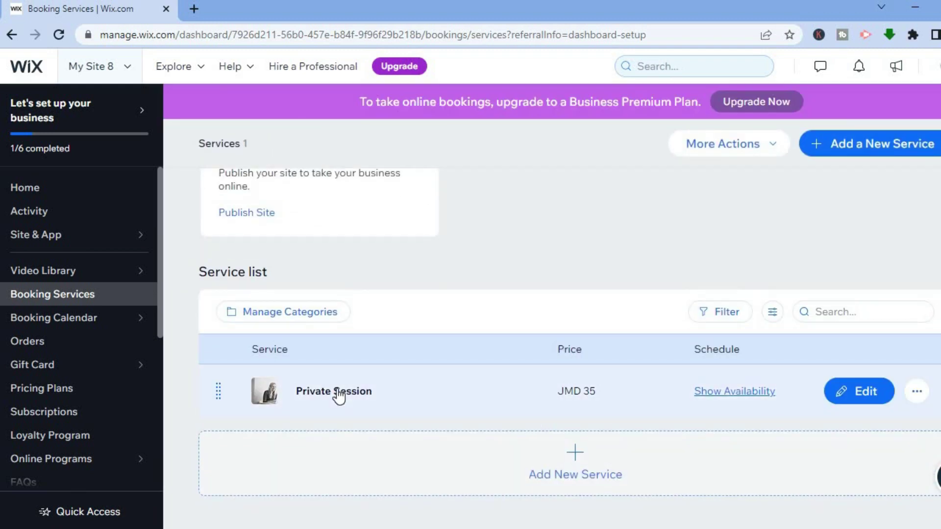
left_click(337, 390)
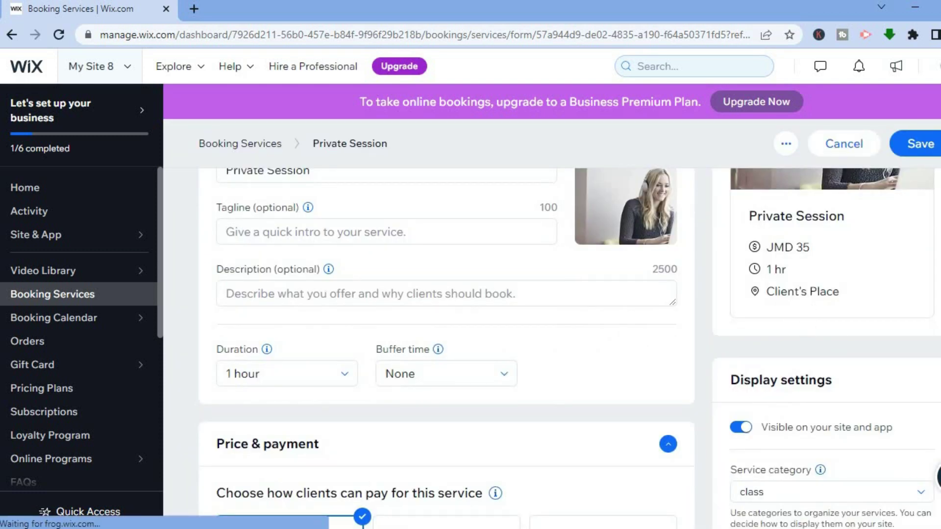
scroll(446, 343, "down", 8)
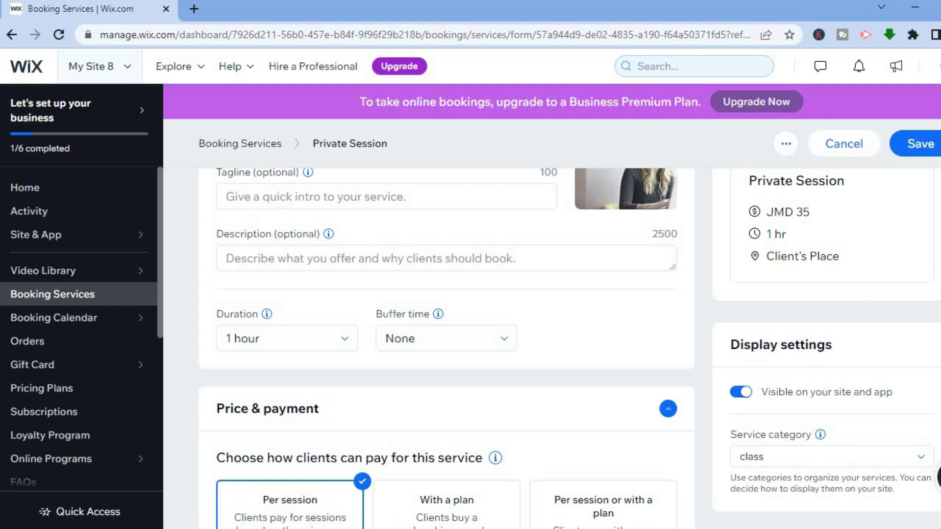
scroll(446, 343, "down", 6)
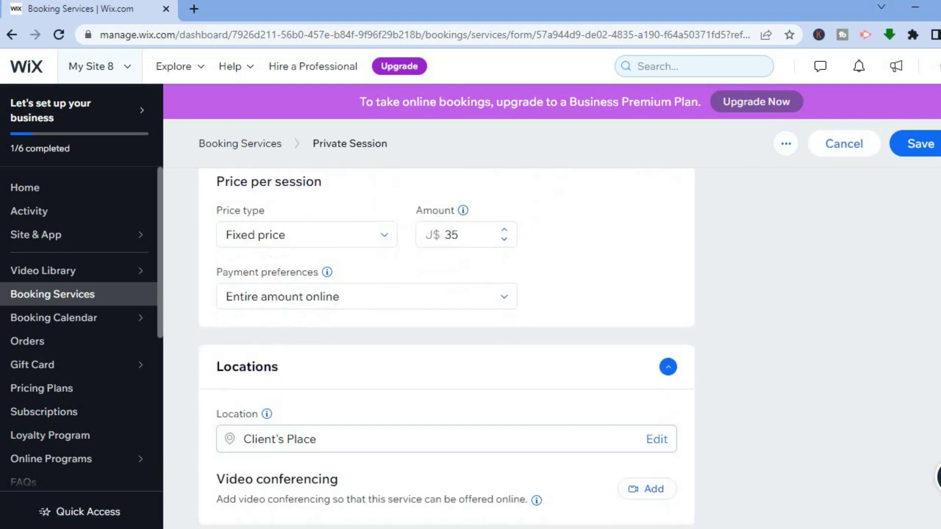
scroll(446, 343, "up", 15)
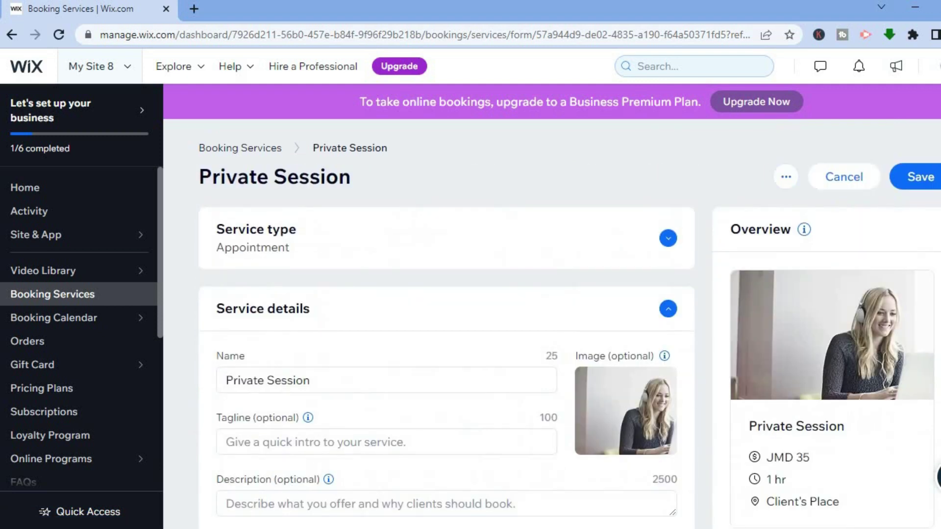
Step: Cancel the Private Session form without saving and return to Booking Services
left_click(854, 179)
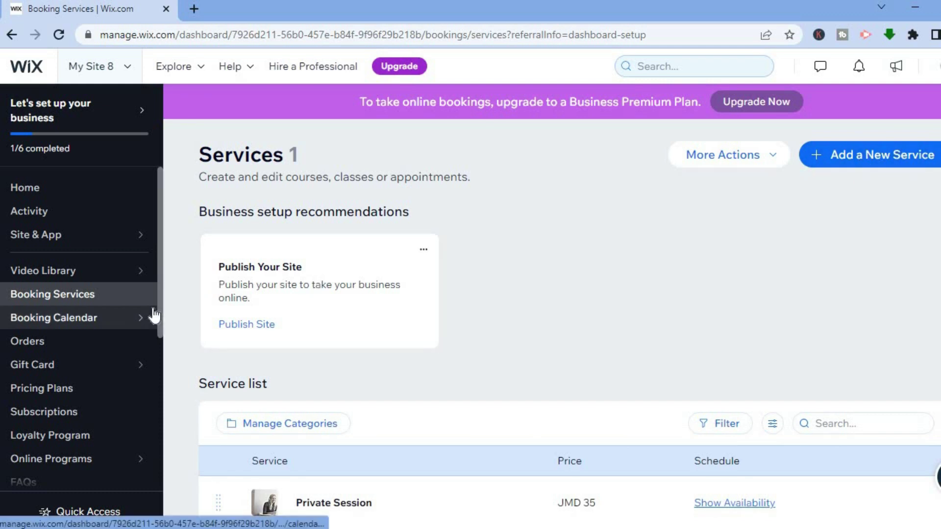
mouse_move(154, 316)
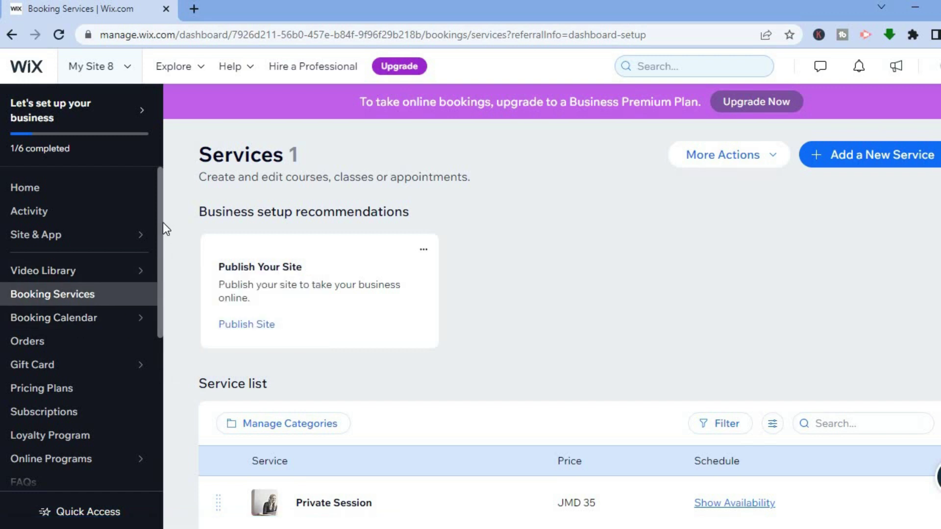
left_click_drag(161, 224, 158, 310)
Step: Open Online Programs > Programs to list the published Negotiations and Presentations programs
mouse_move(108, 296)
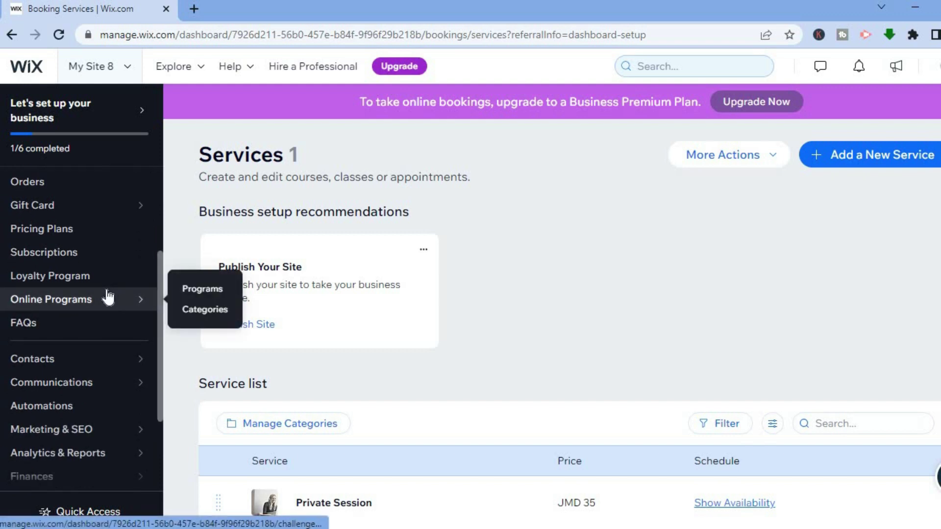
left_click(107, 296)
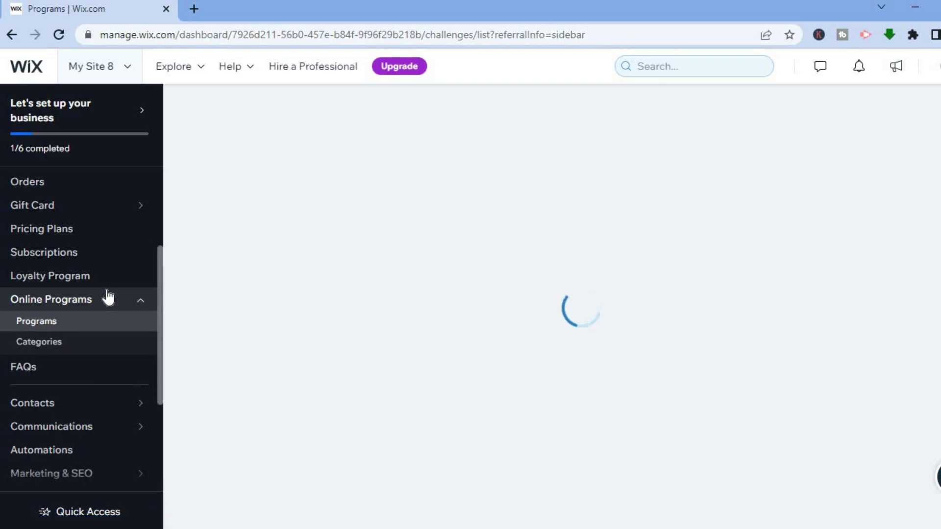
left_click(79, 326)
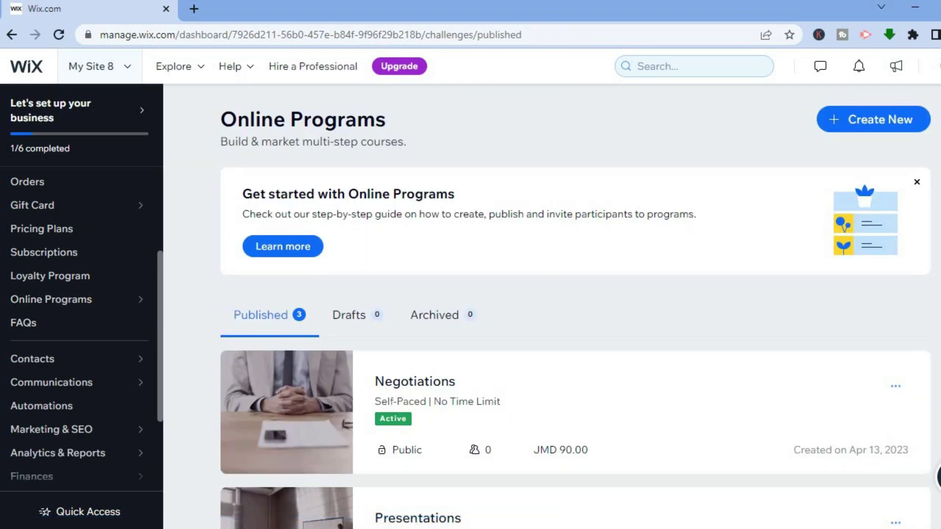
scroll(576, 313, "down", 2)
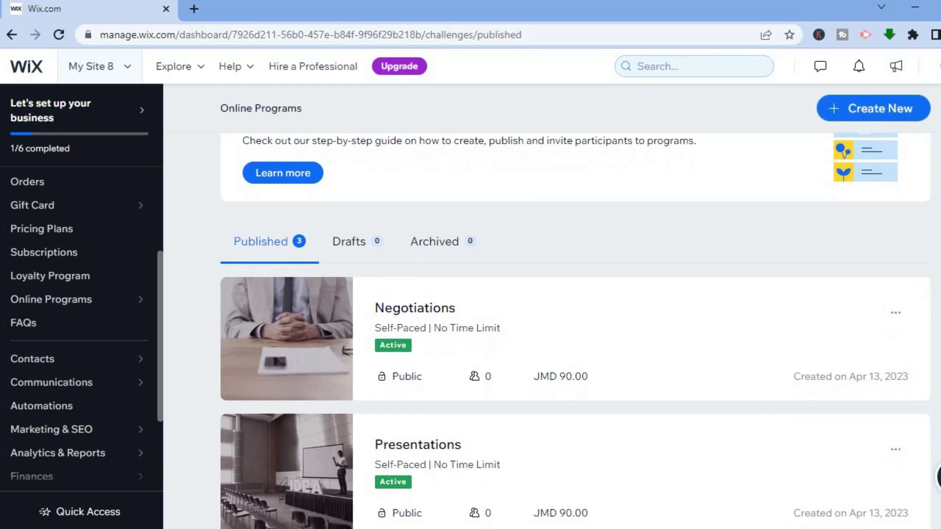
scroll(877, 135, "up", 2)
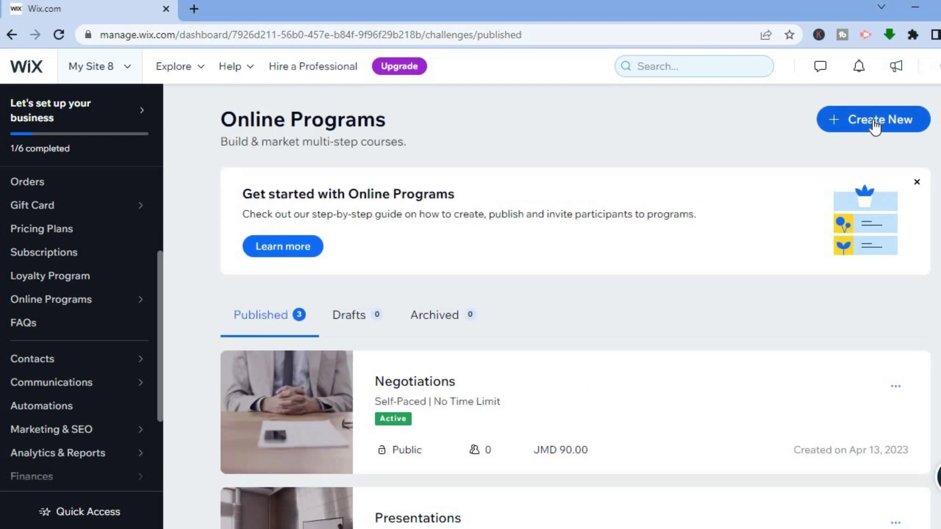
Step: Create a new program of type Online Course
left_click(874, 120)
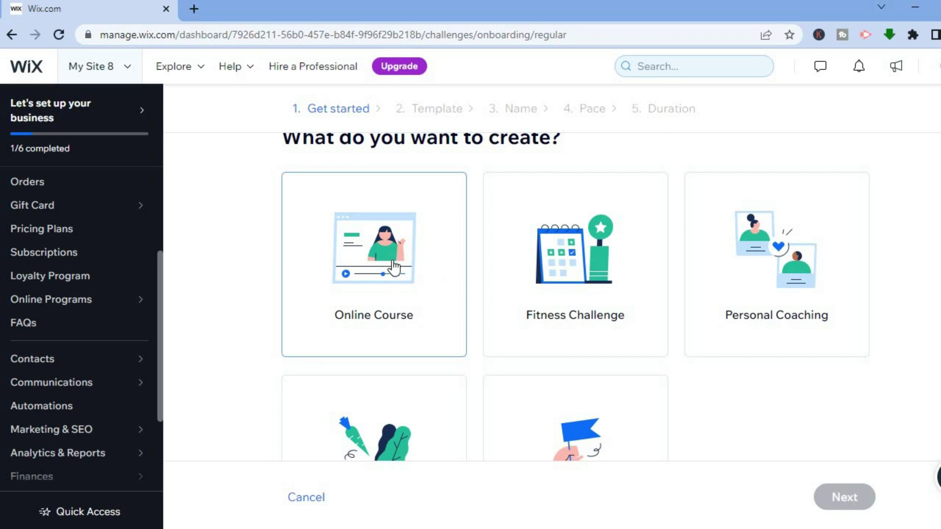
left_click(354, 268)
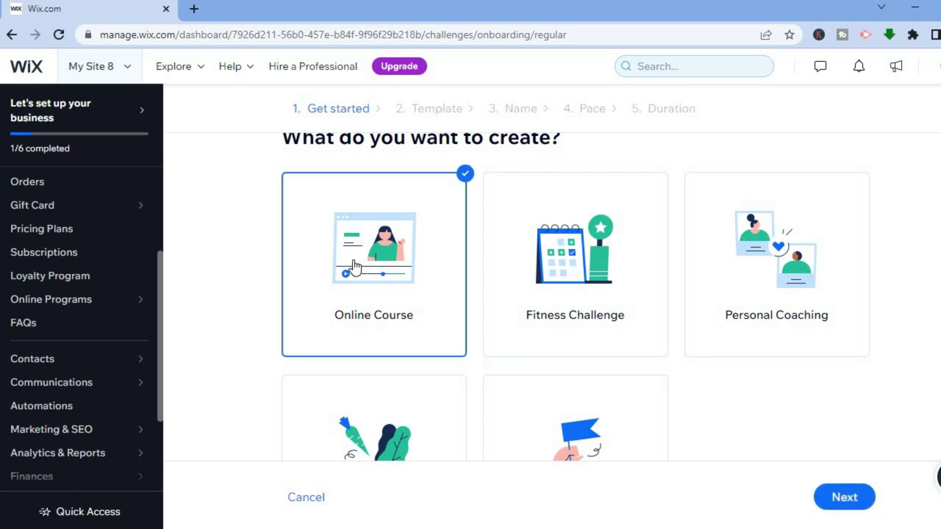
left_click(835, 499)
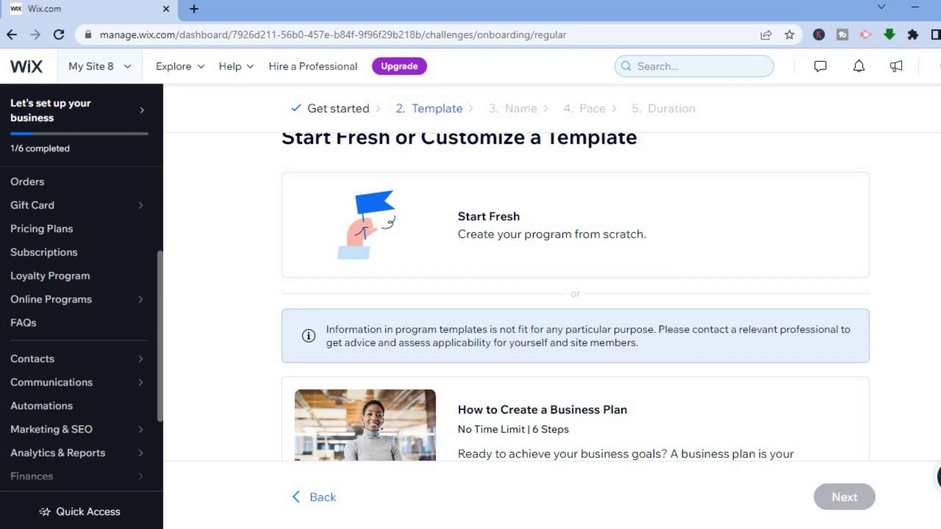
Step: Choose Start Fresh instead of a template for the new program
scroll(576, 296, "down", 3)
scroll(556, 259, "down", 2)
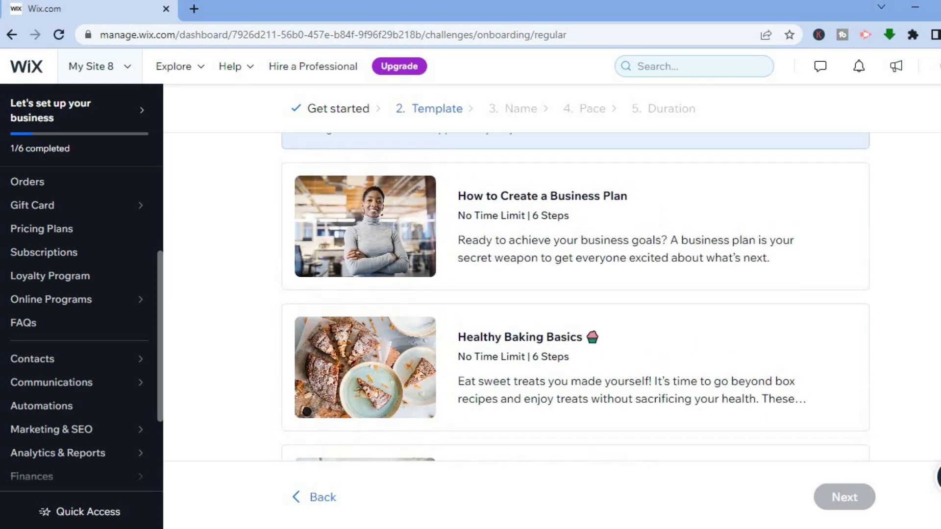
scroll(556, 258, "up", 2)
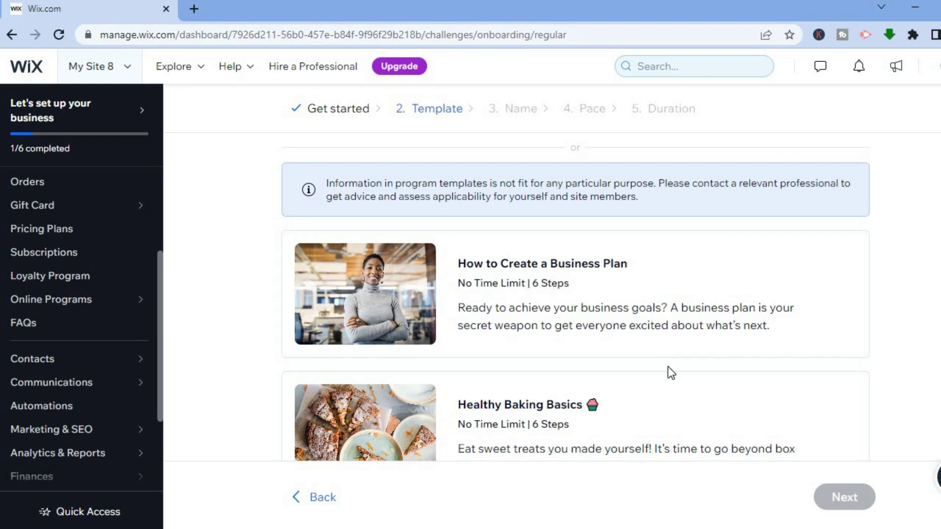
scroll(855, 410, "up", 4)
left_click(573, 245)
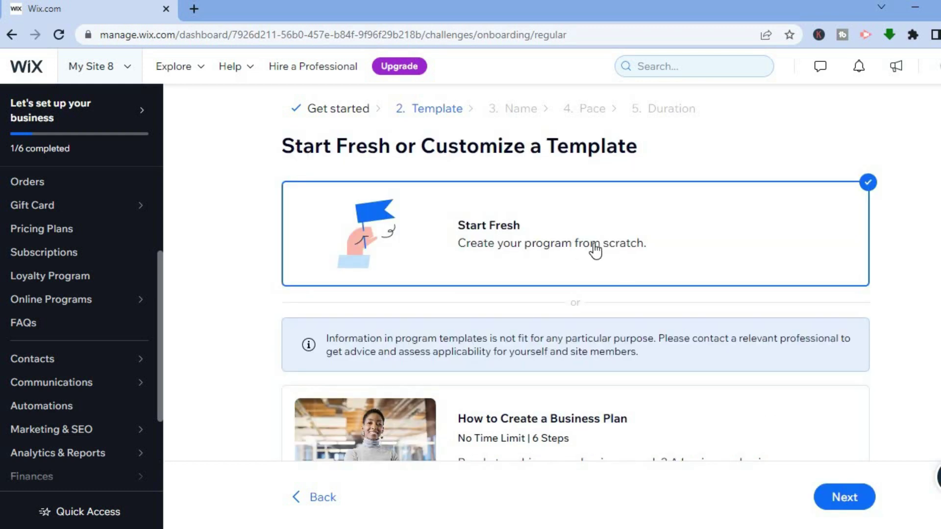
left_click(846, 504)
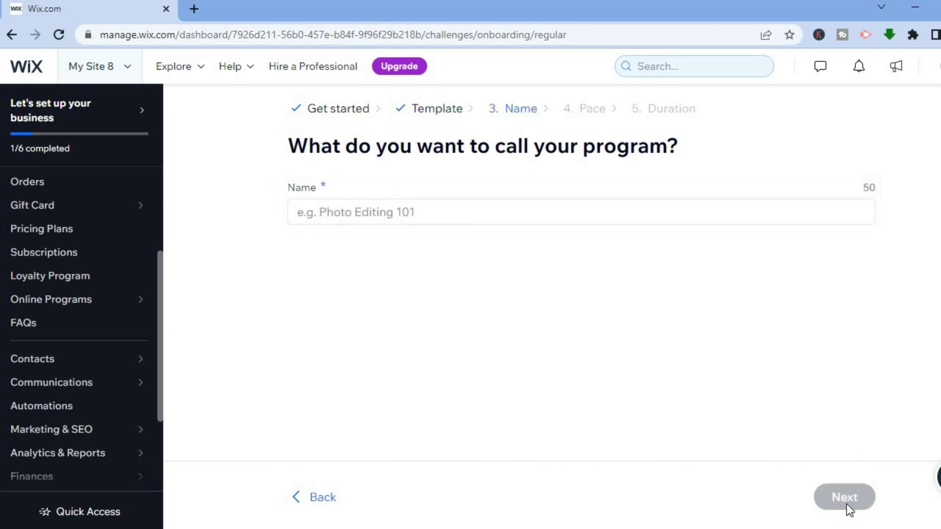
Step: Name the new program 'simple answers'
left_click(490, 214)
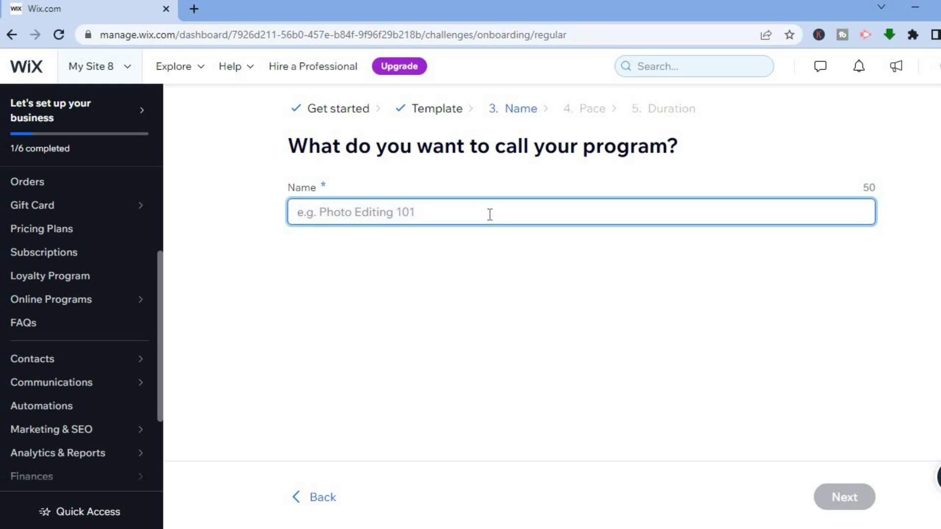
type("s")
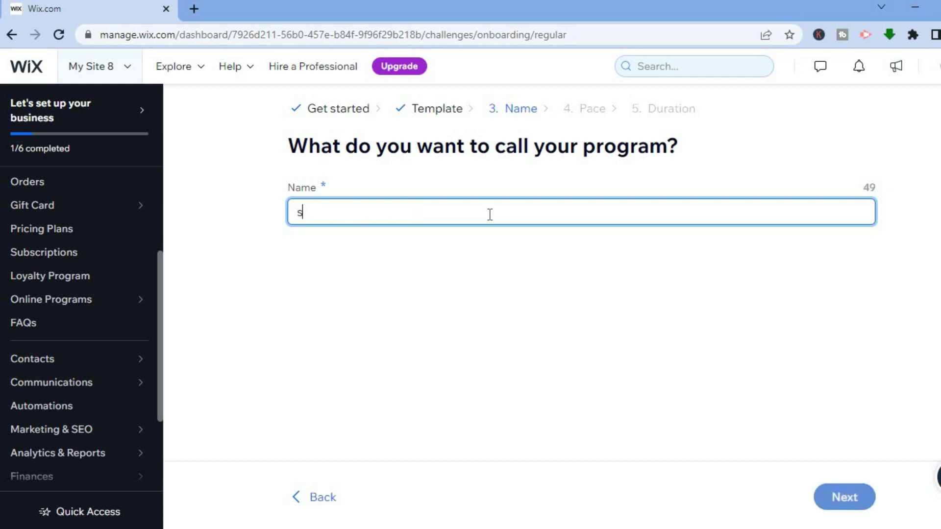
type("i,ple answers")
left_click(313, 213)
key("BackSpace")
type("m")
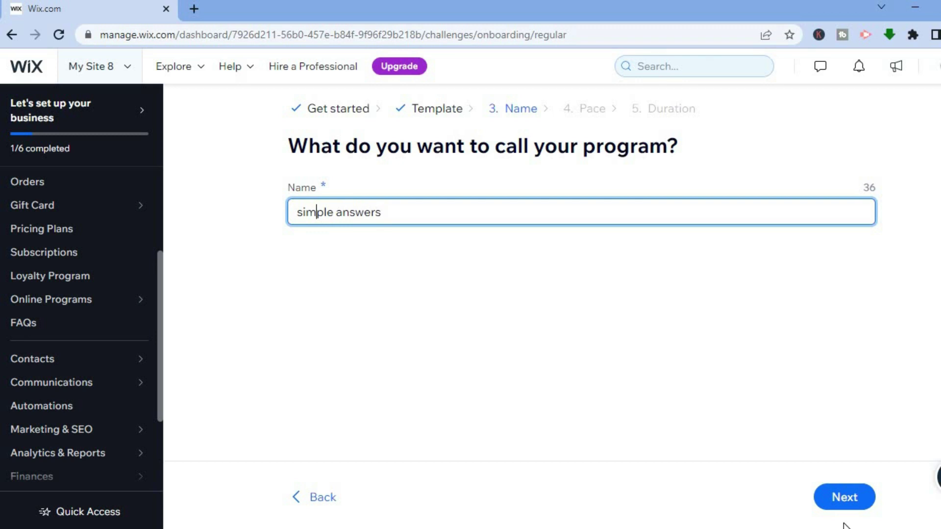
left_click(843, 496)
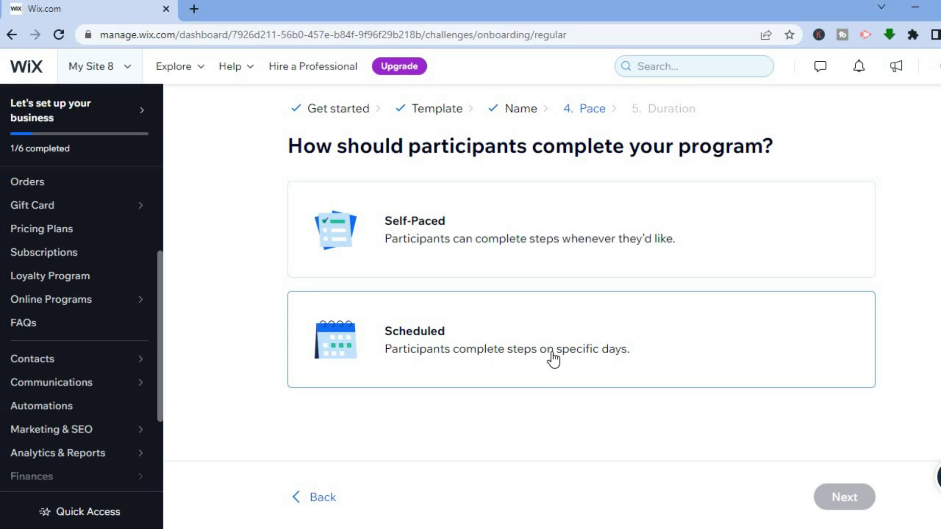
Step: Make the program self-paced with an unlimited duration
left_click(519, 246)
left_click(855, 503)
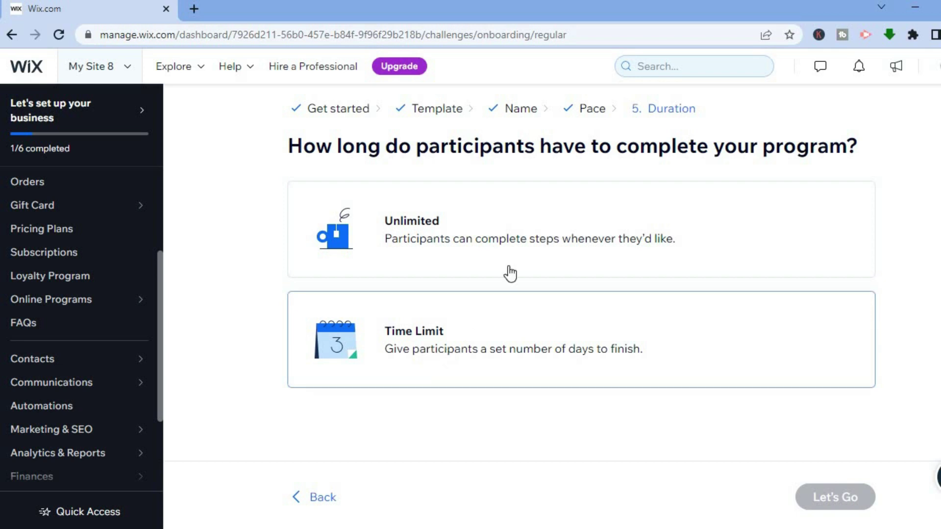
left_click(524, 252)
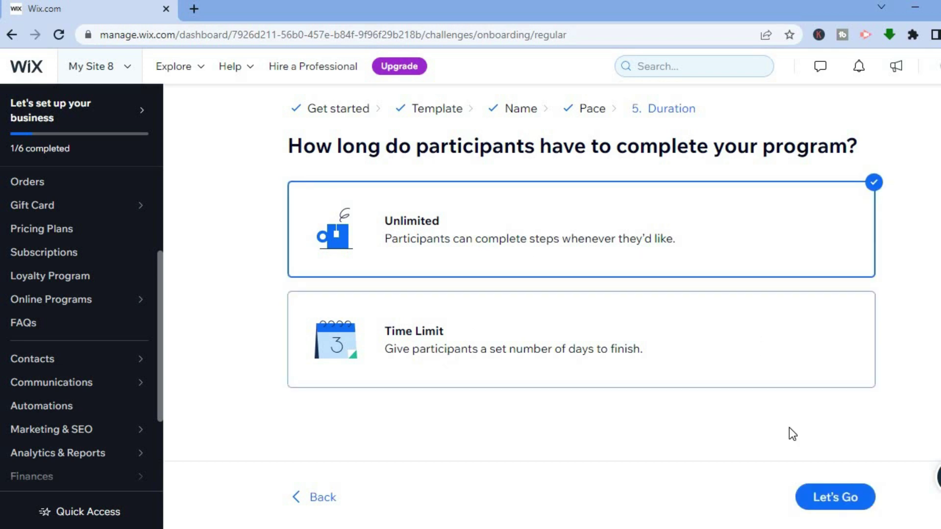
Step: Create the 'simple answers' program as a draft and open its Program Details for editing
left_click(831, 501)
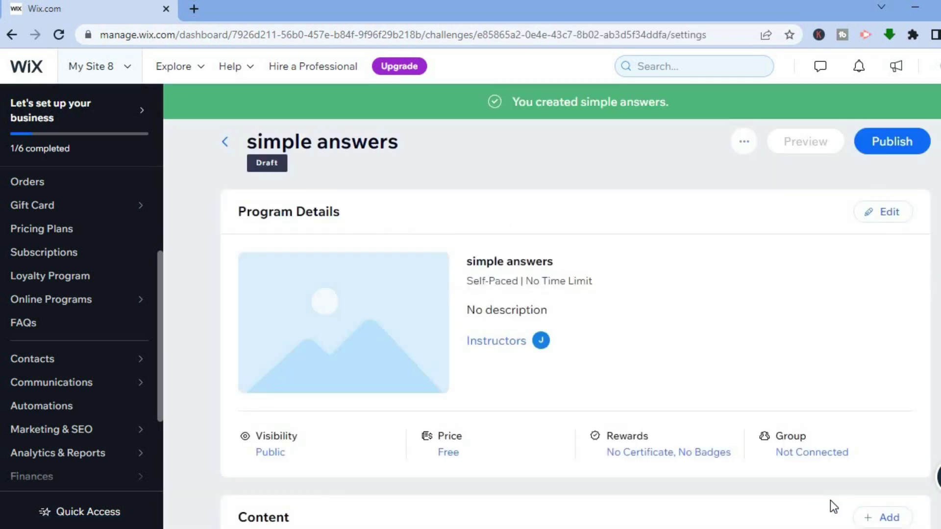
scroll(816, 243, "down", 1)
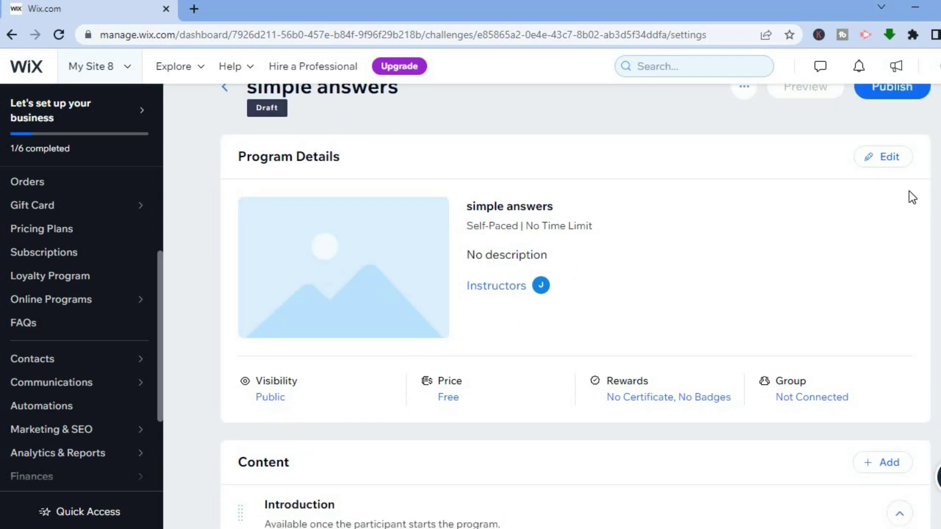
left_click(887, 158)
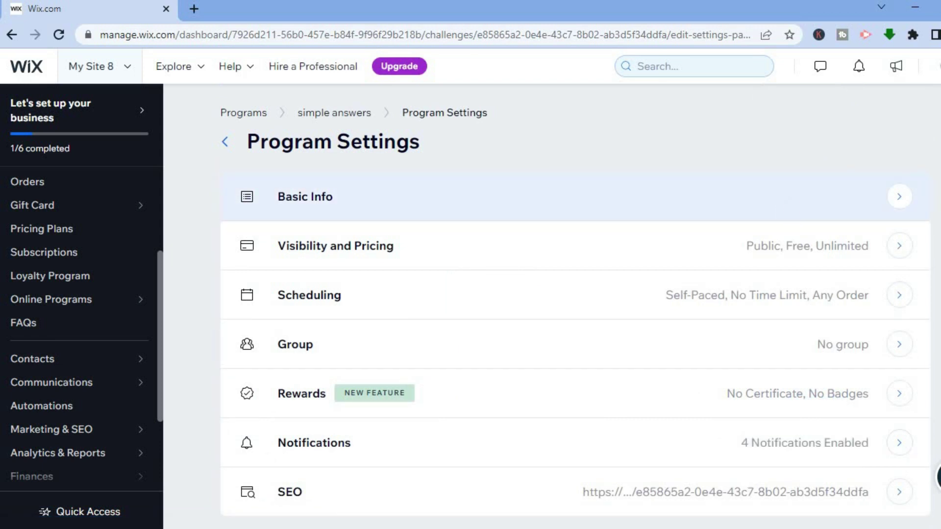
Step: Review and save the program's Basic Info, then return to the Program Settings list
scroll(809, 196, "down", 1)
left_click(833, 187)
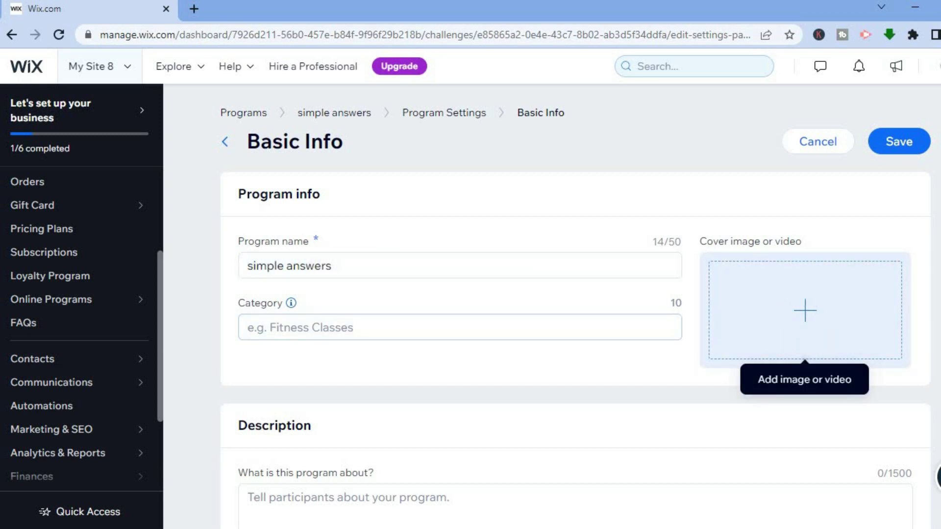
scroll(804, 304, "down", 1)
scroll(576, 331, "down", 3)
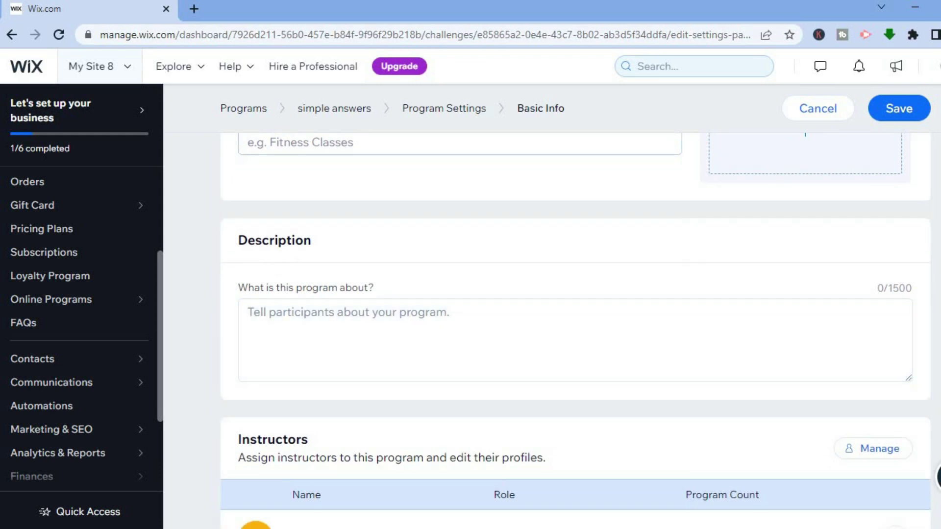
scroll(576, 331, "down", 2)
scroll(576, 331, "up", 5)
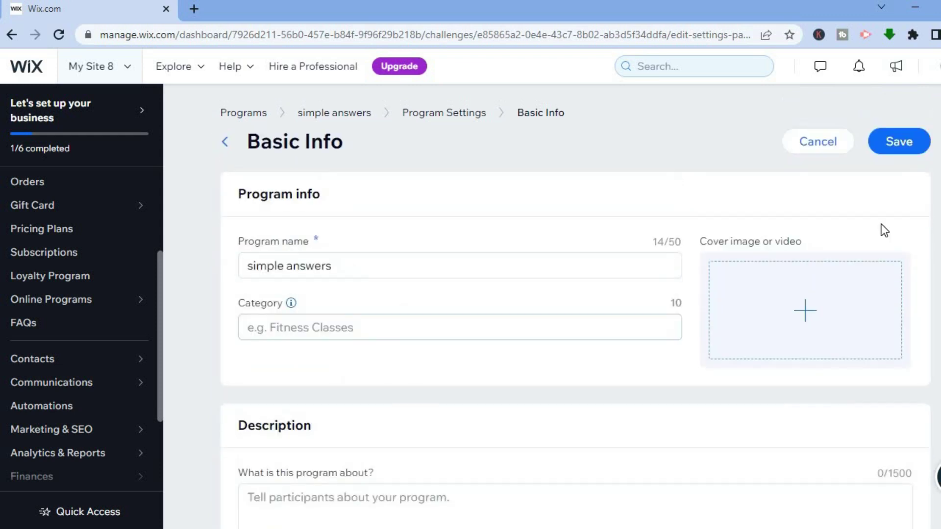
left_click(908, 145)
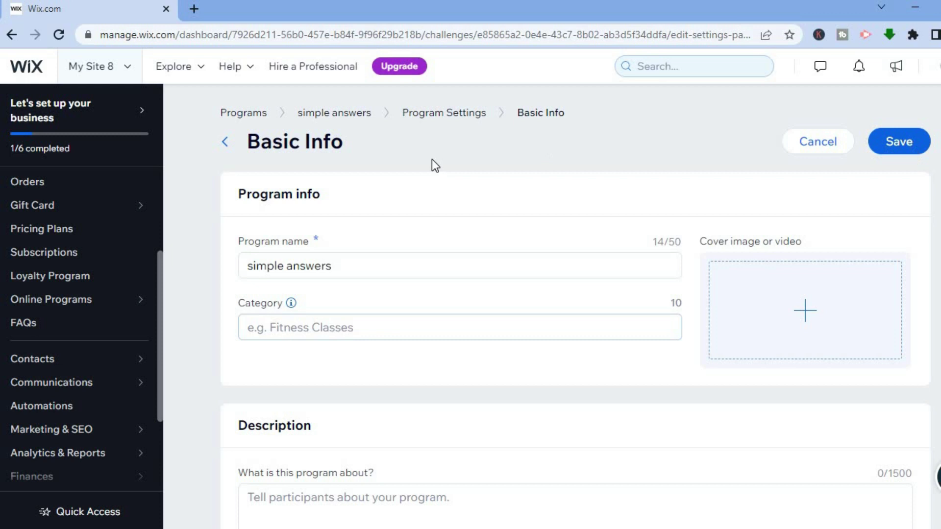
left_click(225, 143)
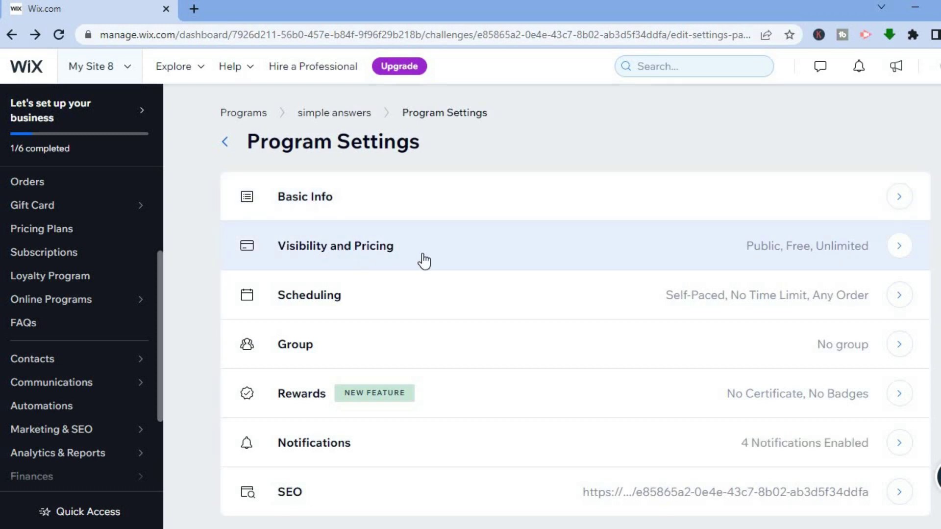
Step: In Visibility and Pricing, change the program's pricing from Free to Pay to join
left_click(424, 261)
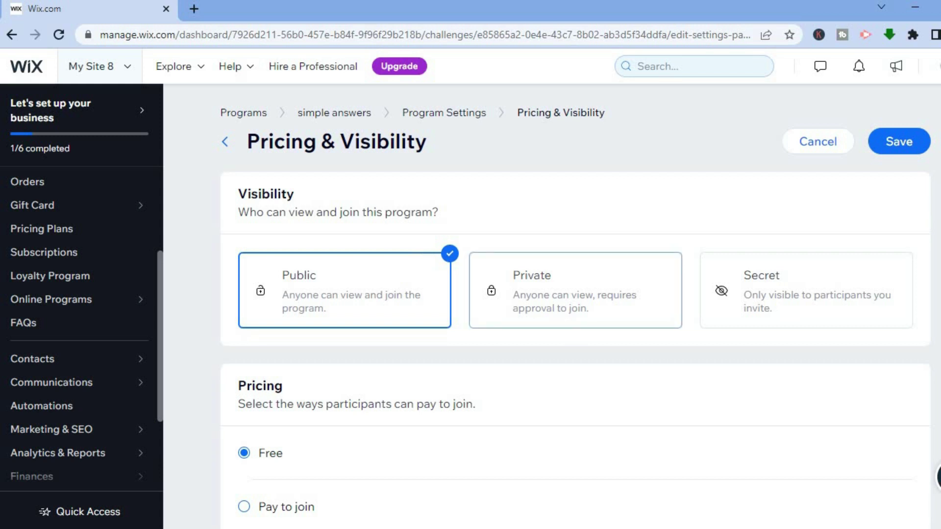
scroll(576, 294, "down", 3)
scroll(576, 294, "down", 2)
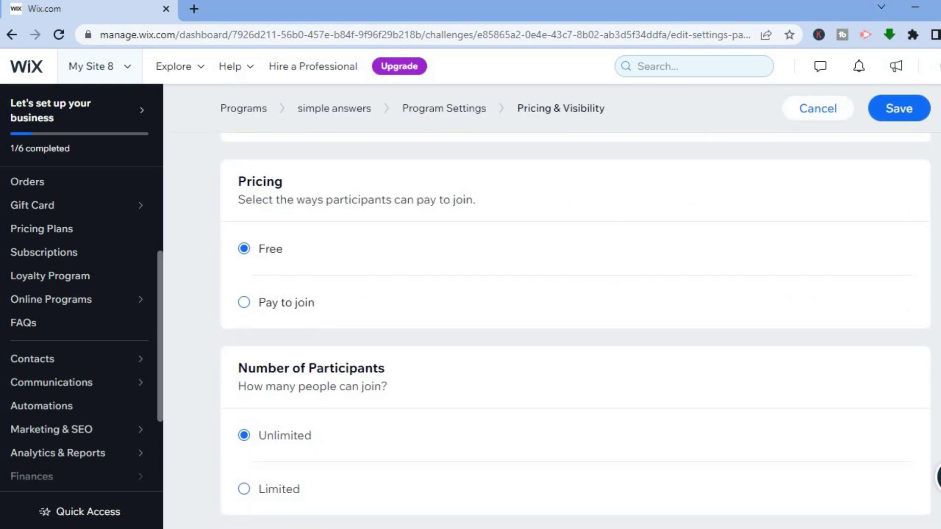
left_click(292, 304)
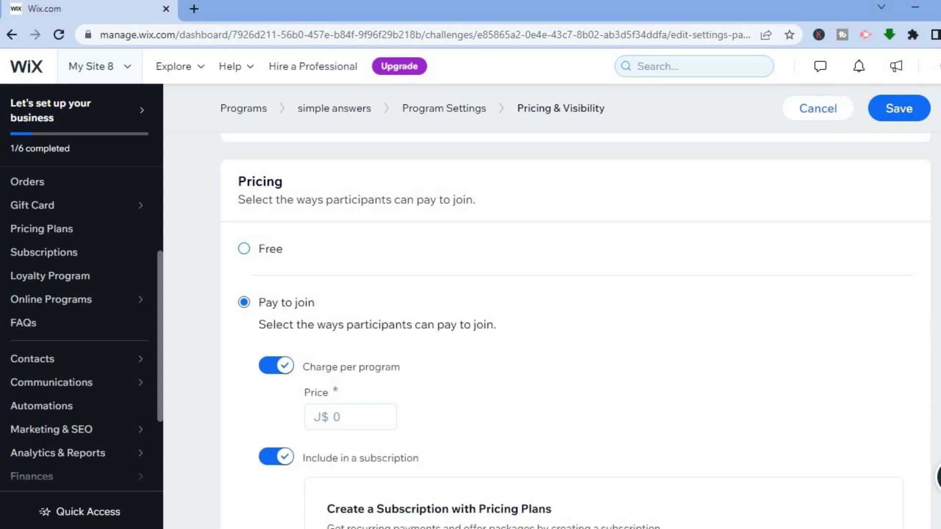
scroll(576, 323, "down", 5)
scroll(415, 166, "up", 10)
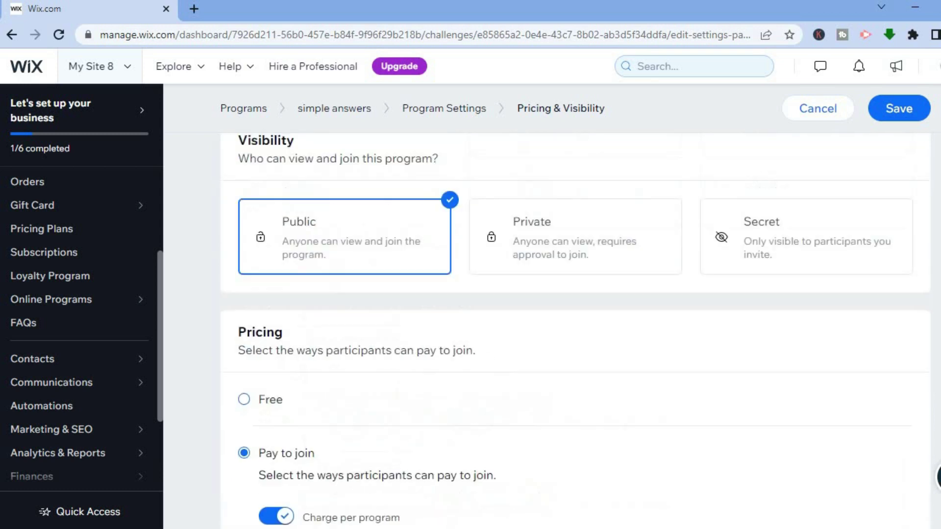
left_click(224, 144)
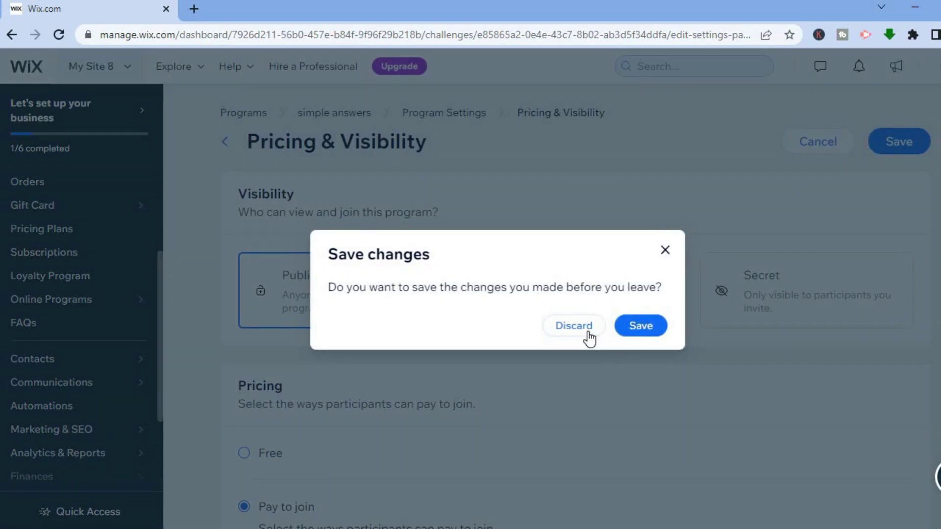
Step: Discard the Pay to join change and check that Rewards show No Certificate, No Badges
left_click(588, 332)
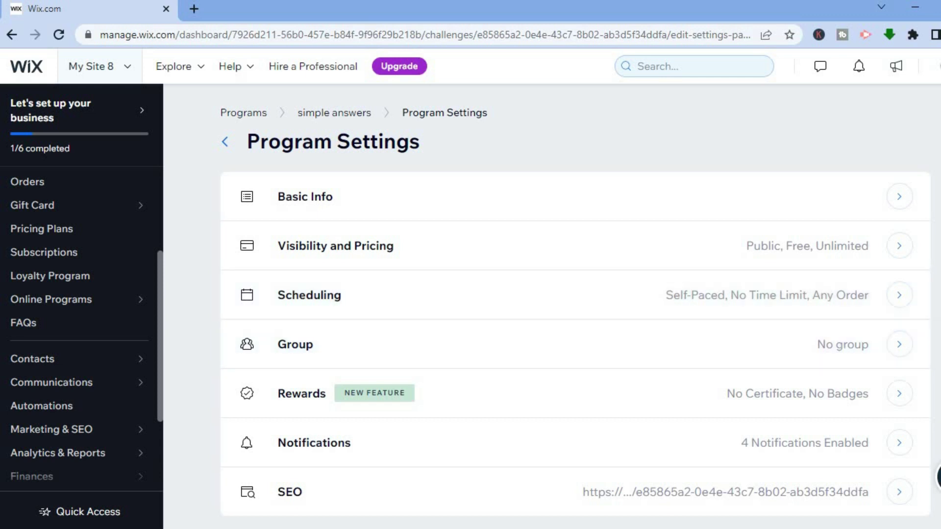
scroll(575, 302, "down", 1)
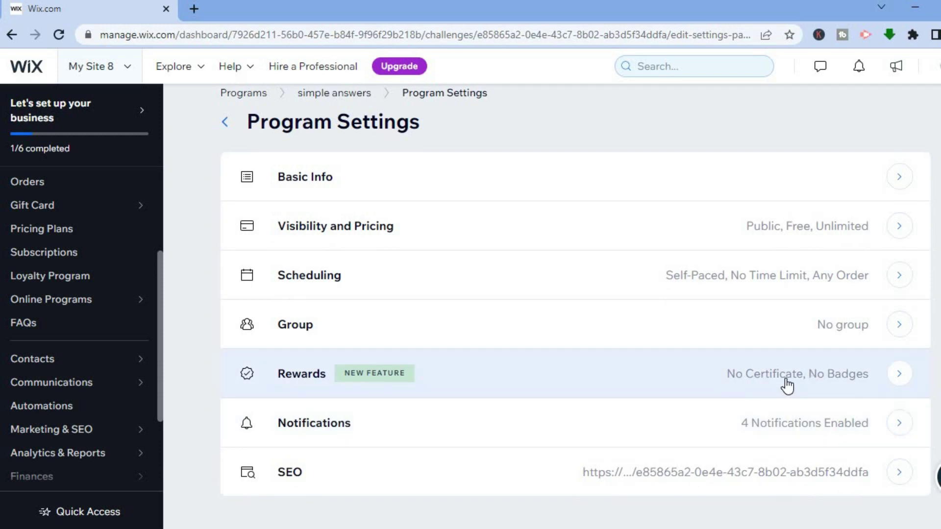
left_click(787, 386)
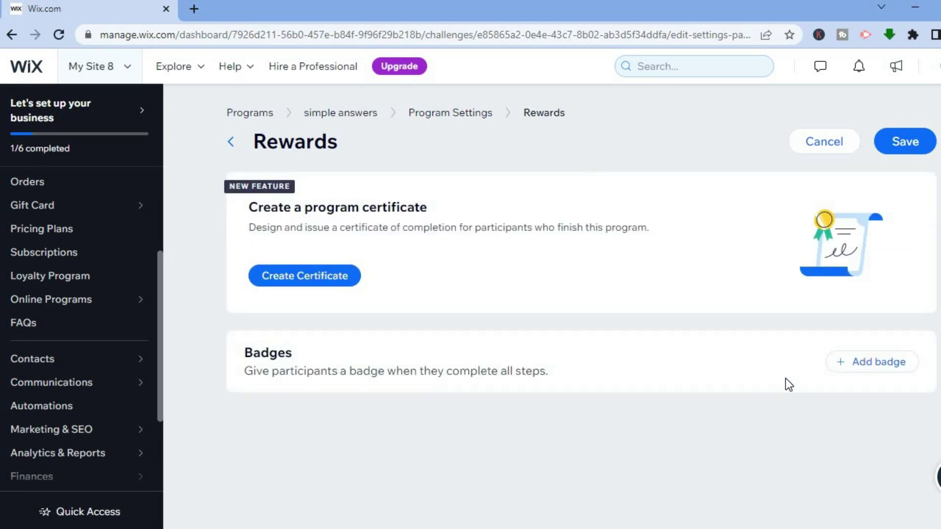
left_click(237, 140)
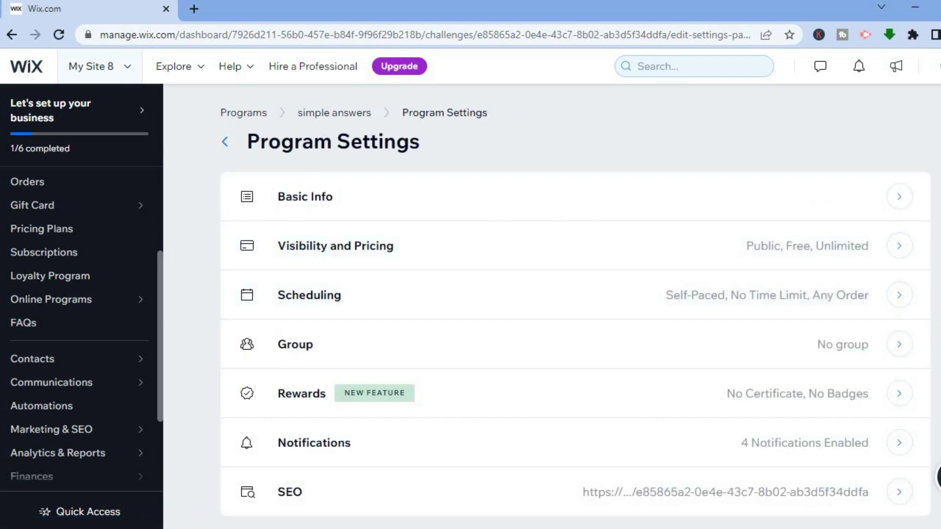
scroll(575, 302, "down", 1)
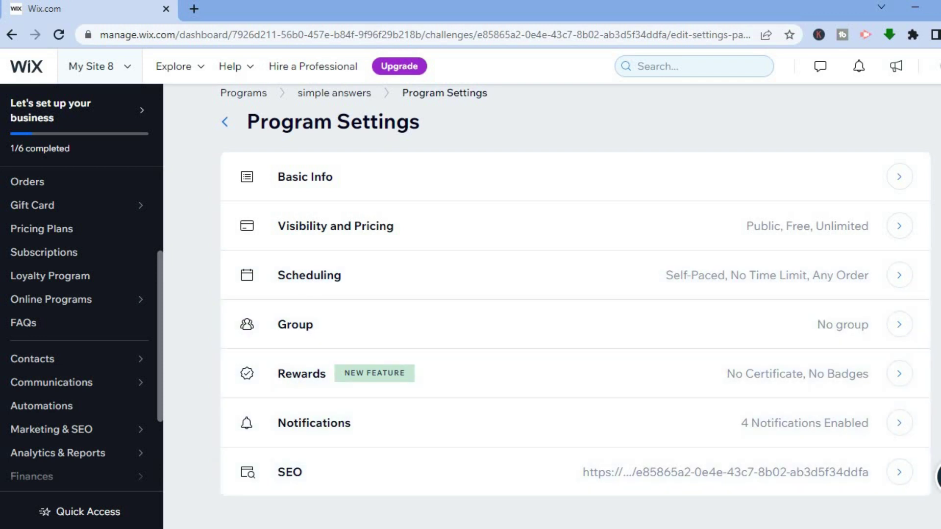
scroll(575, 302, "up", 1)
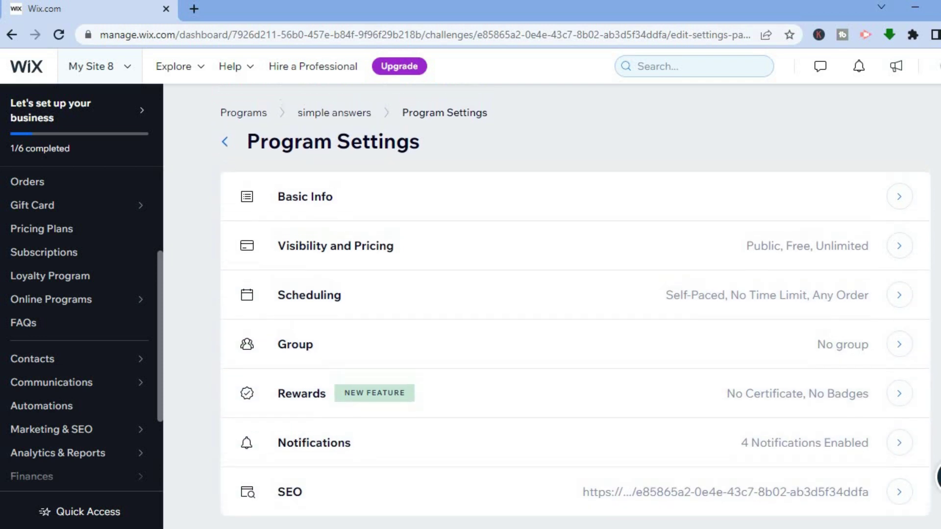
Step: Go back to the 'simple answers' overview and view its Introduction and Step 1 content
left_click(224, 141)
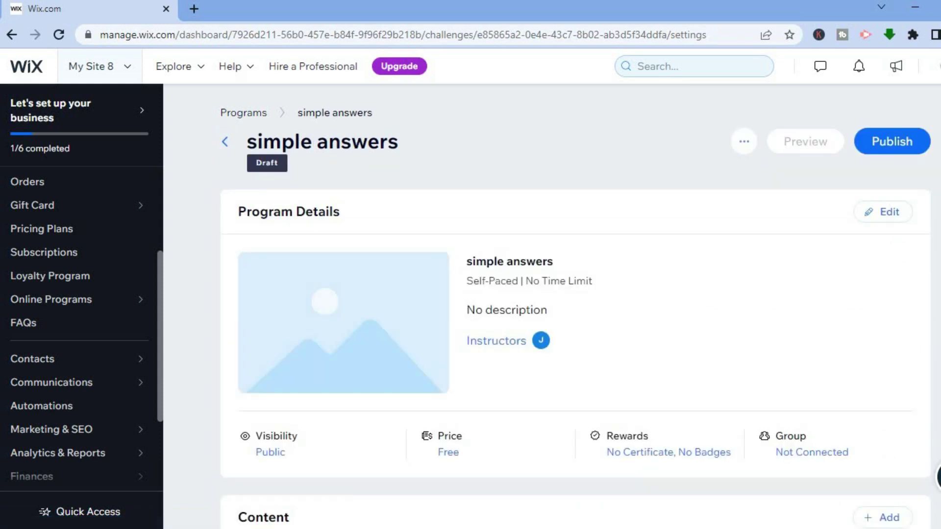
scroll(576, 318, "down", 5)
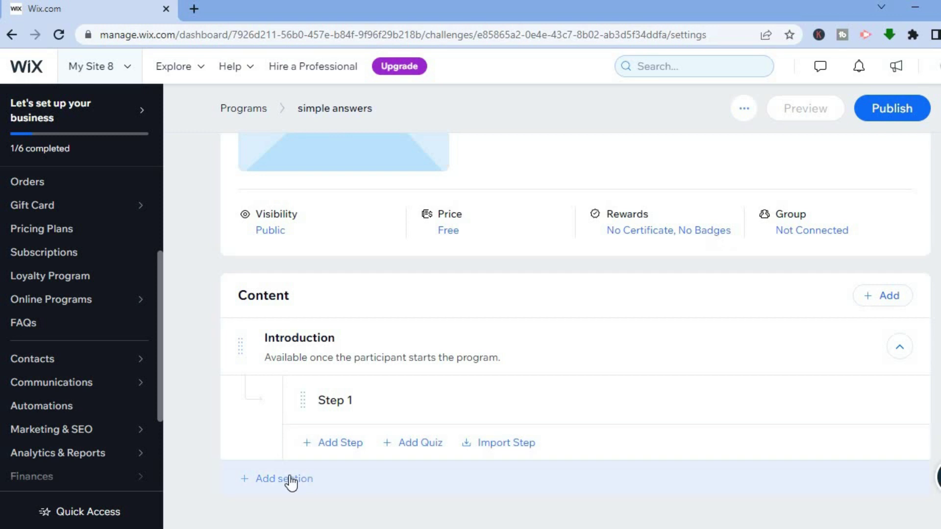
Step: Add a new section to the program's Content, bringing up its blank name and description form
left_click(294, 478)
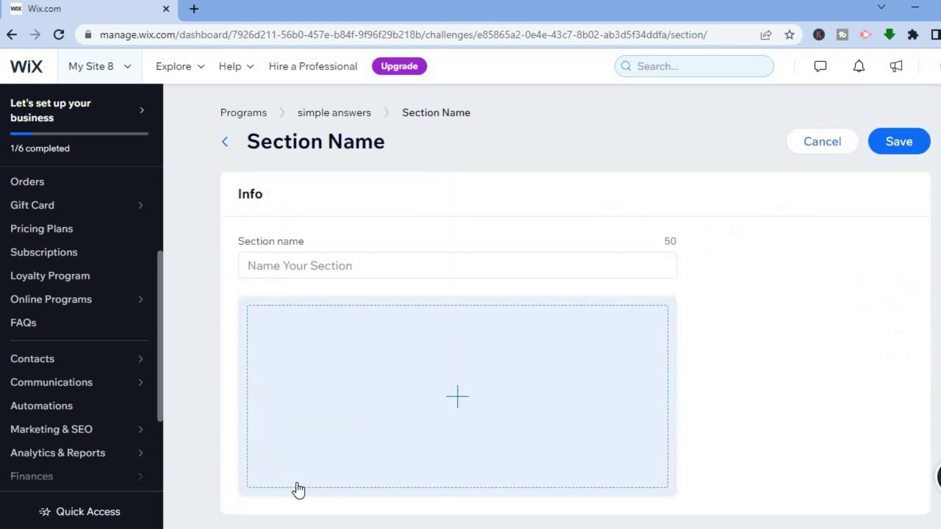
left_click(348, 269)
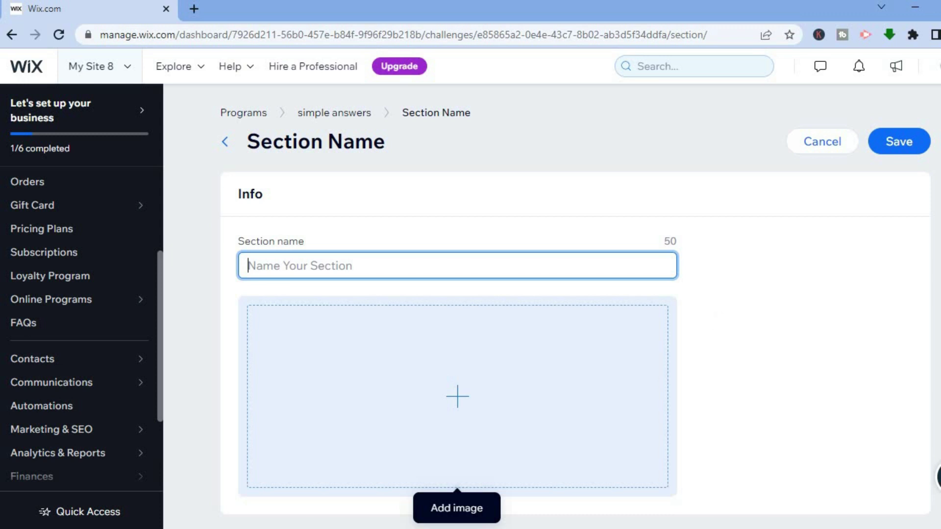
scroll(576, 311, "down", 6)
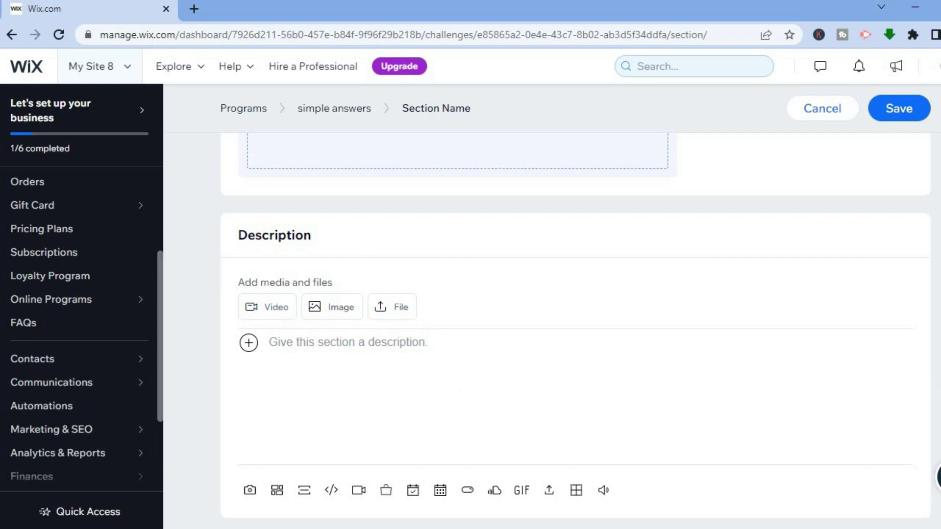
scroll(485, 185, "up", 6)
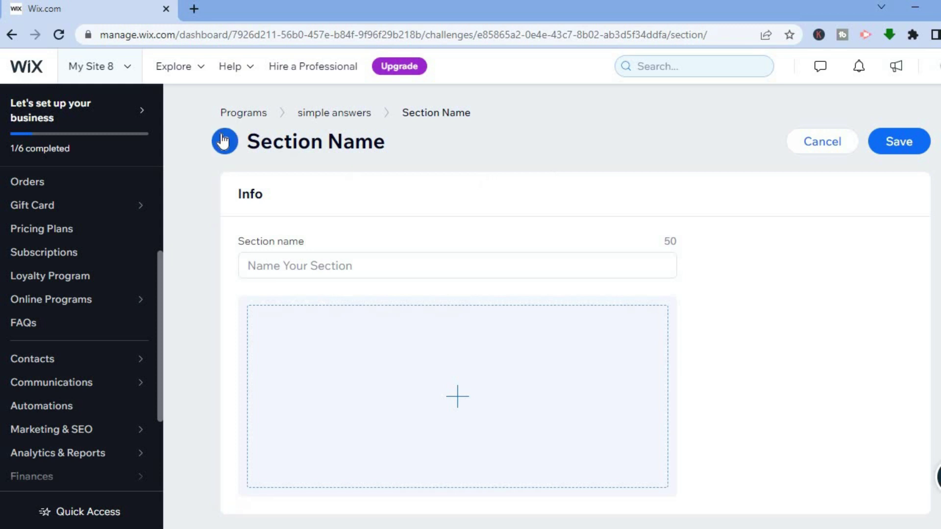
left_click_drag(161, 277, 164, 361)
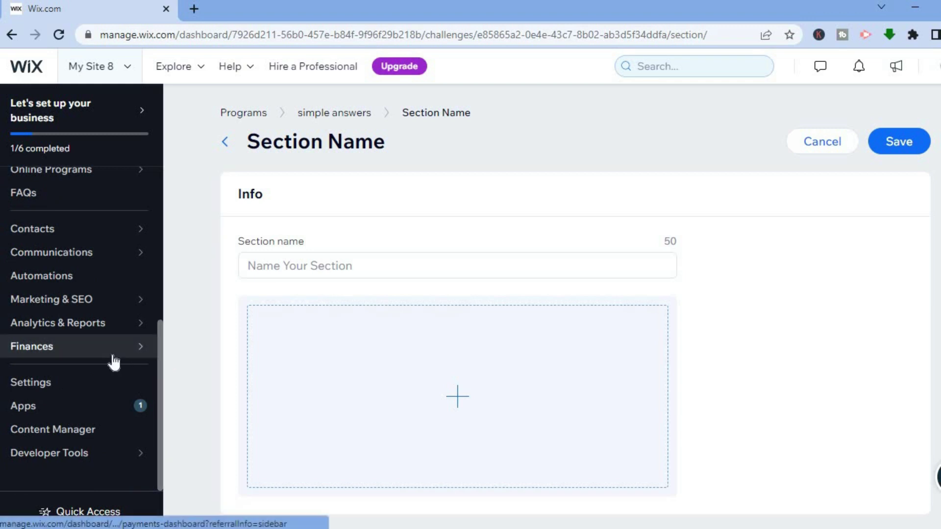
Step: Go to the Payments page under Finances in the dashboard sidebar
mouse_move(114, 363)
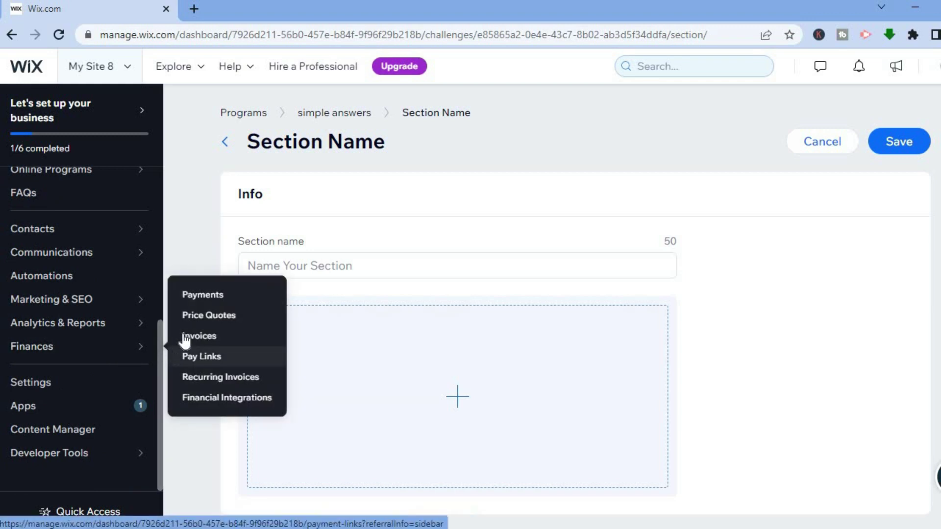
left_click(205, 296)
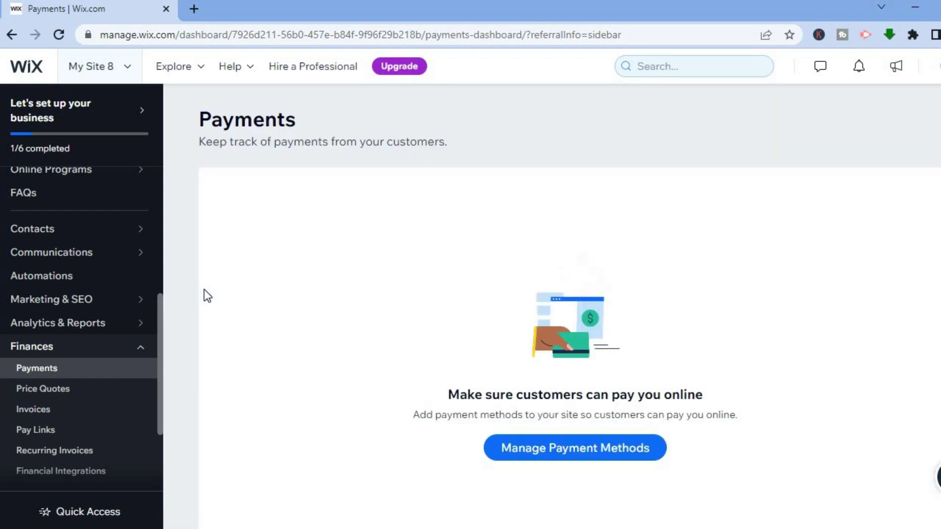
Step: Confirm Jamaica as business location and review CX Pay, PayPal and Manual Payments options
left_click(544, 455)
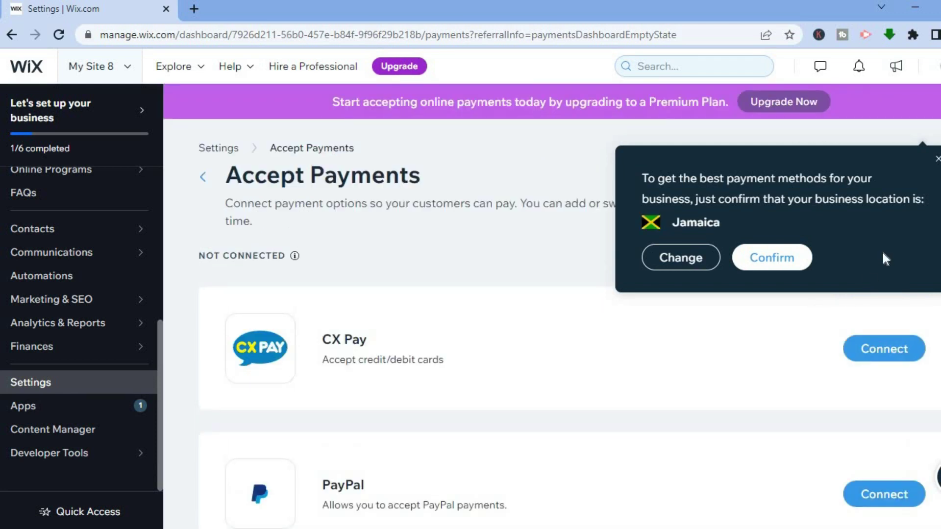
left_click(935, 161)
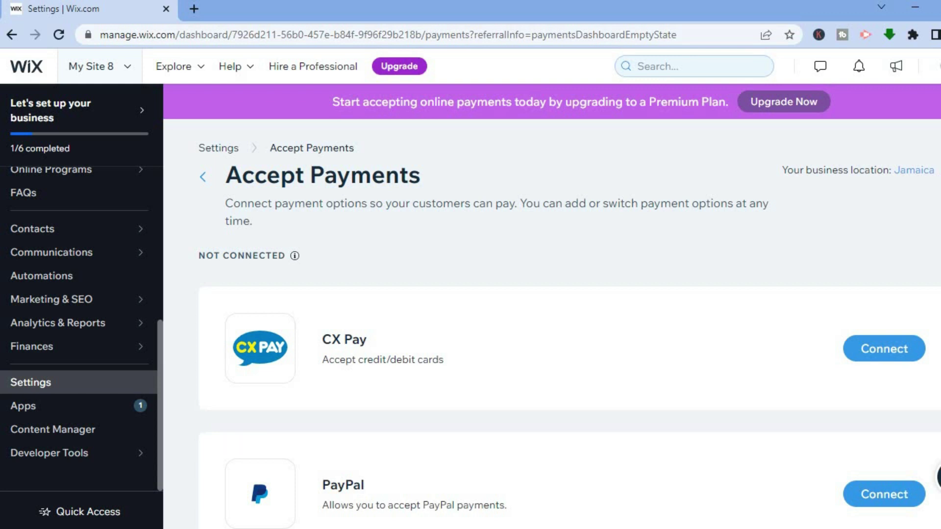
scroll(569, 326, "down", 3)
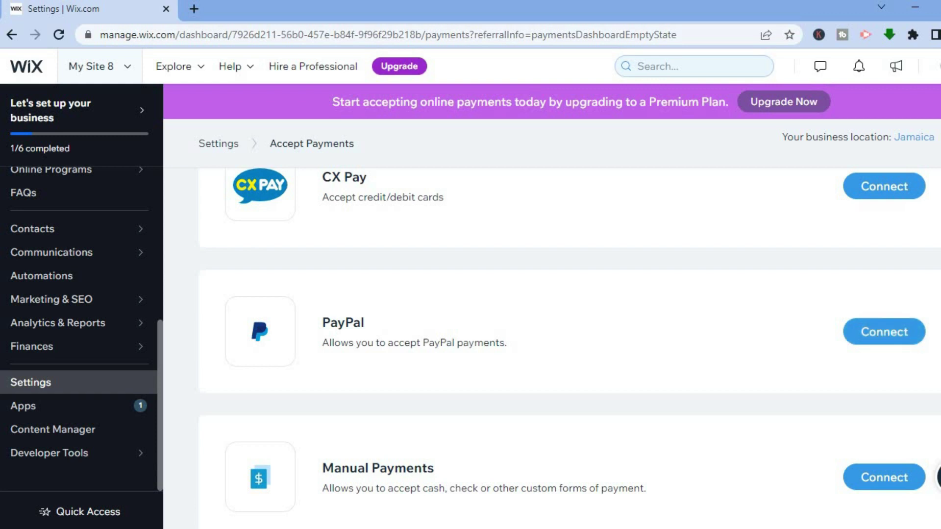
scroll(570, 348, "down", 2)
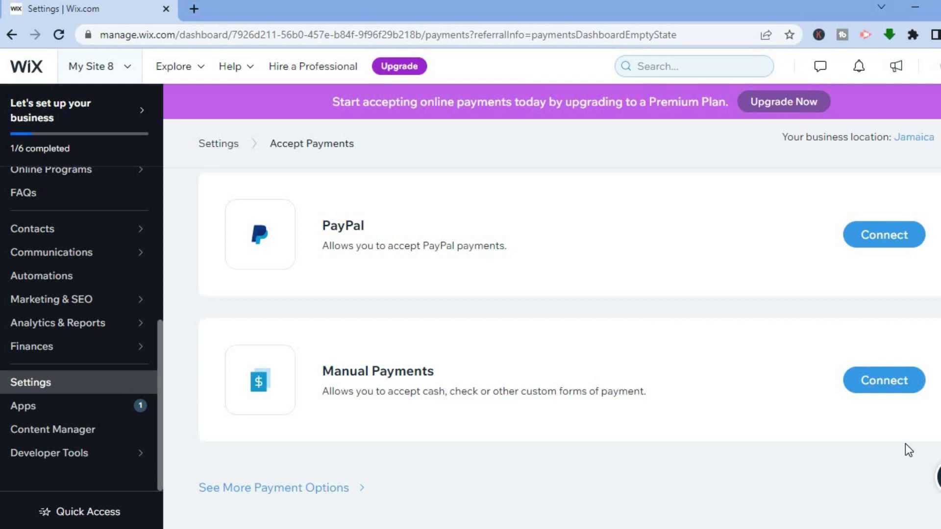
scroll(909, 450, "up", 5)
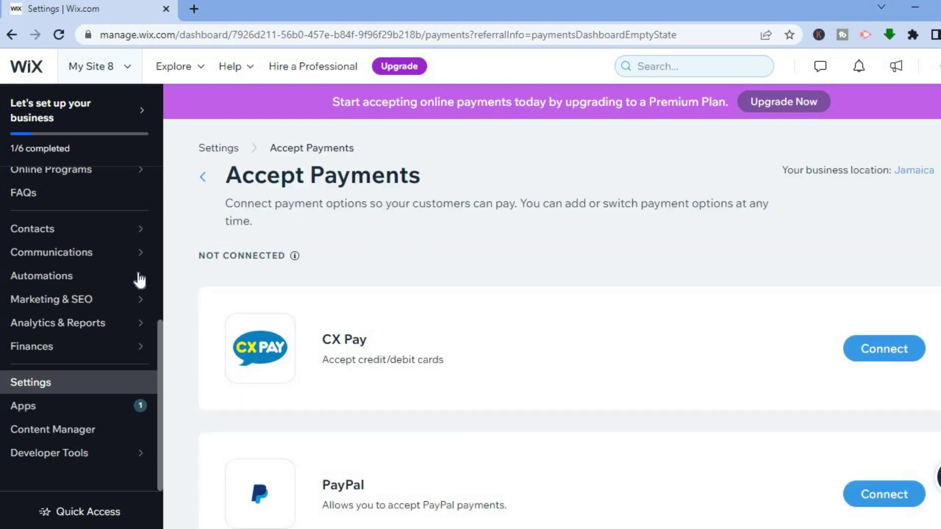
left_click_drag(158, 334, 172, 122)
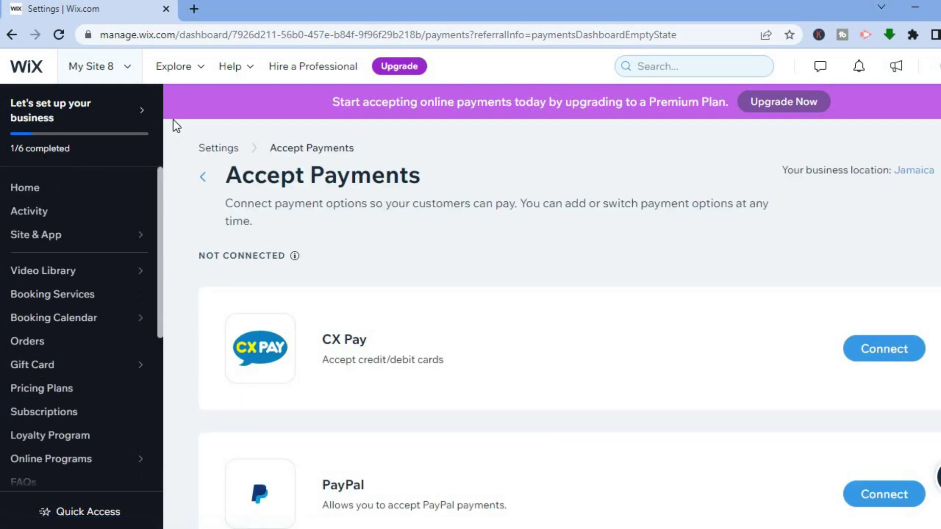
Step: From the dashboard Home, launch the Website Editor with Design Site
left_click(52, 196)
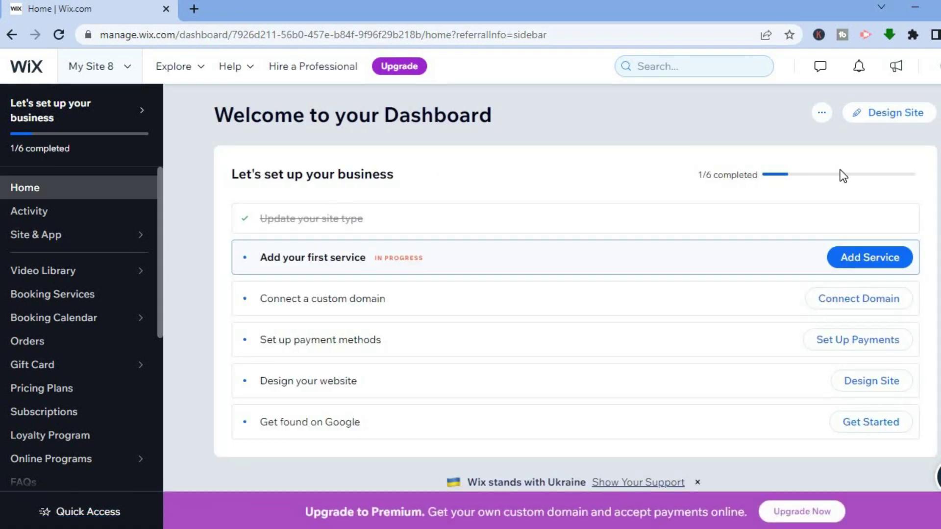
left_click(885, 116)
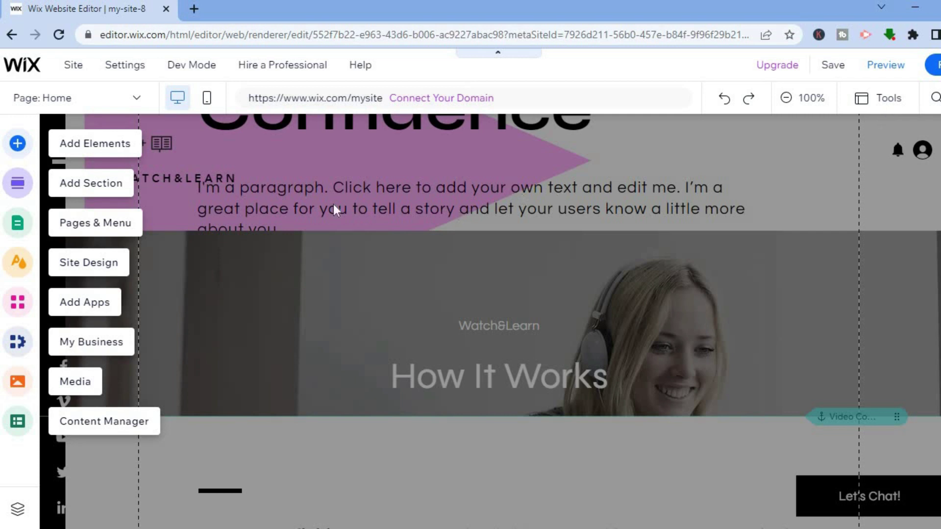
Step: Close the editor's intro overlay, then select the pink triangle and the header strip
left_click(473, 161)
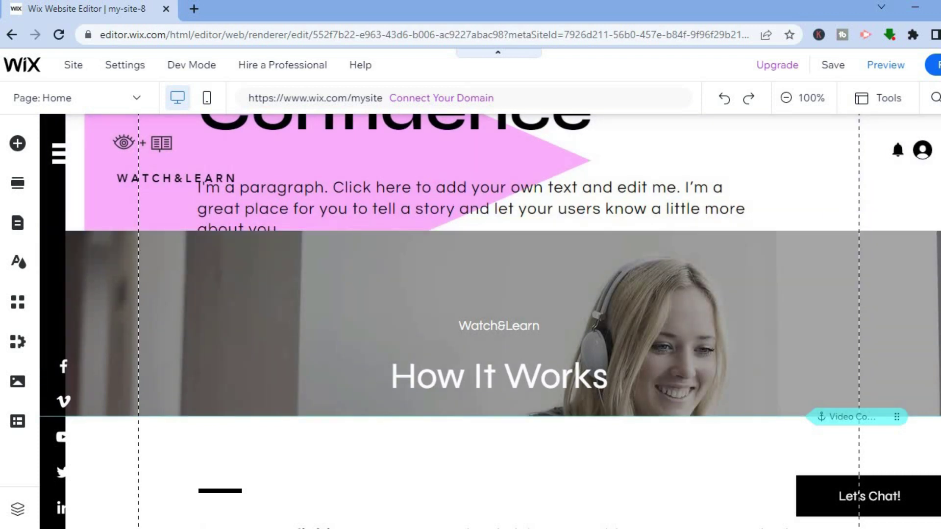
scroll(490, 319, "up", 5)
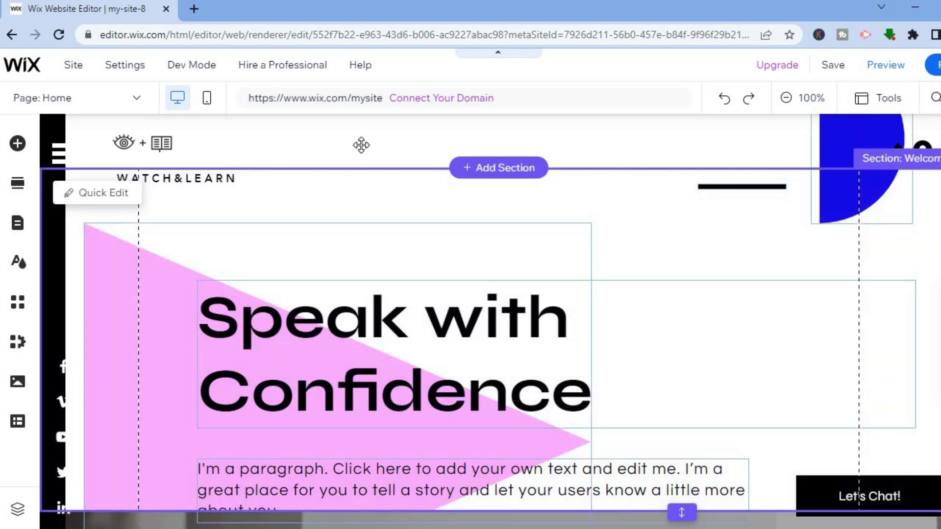
left_click_drag(361, 146, 384, 227)
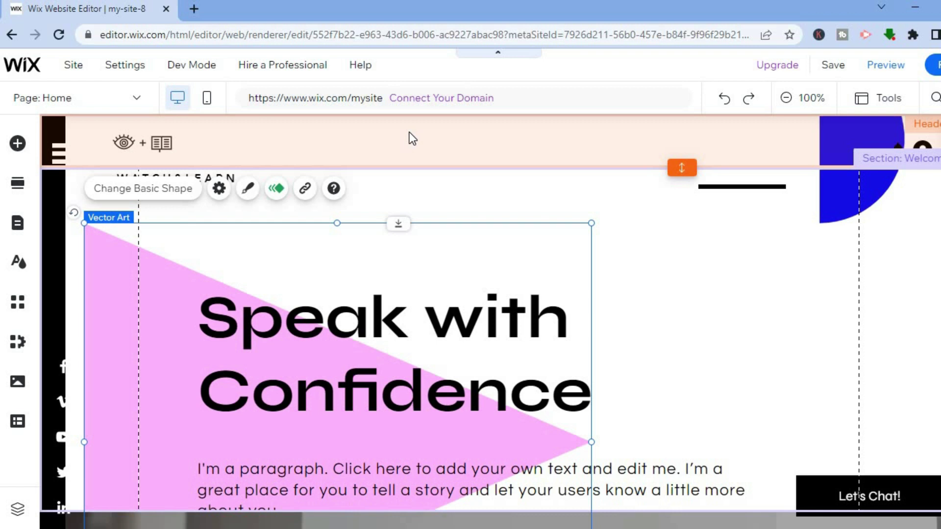
left_click(412, 139)
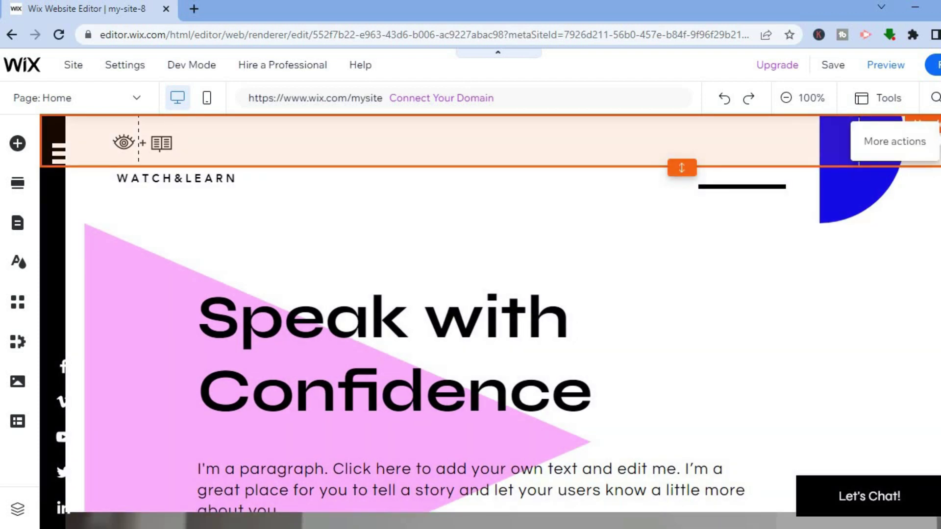
left_click(923, 150)
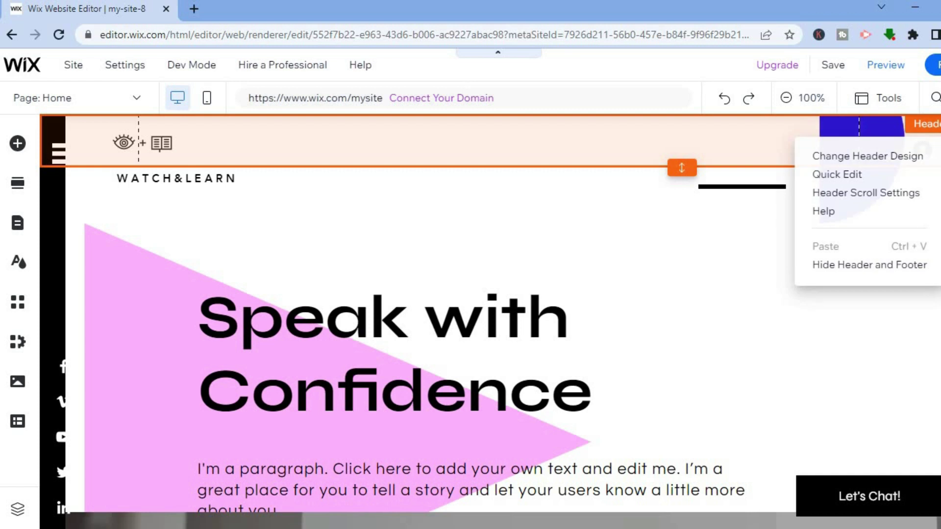
left_click(847, 177)
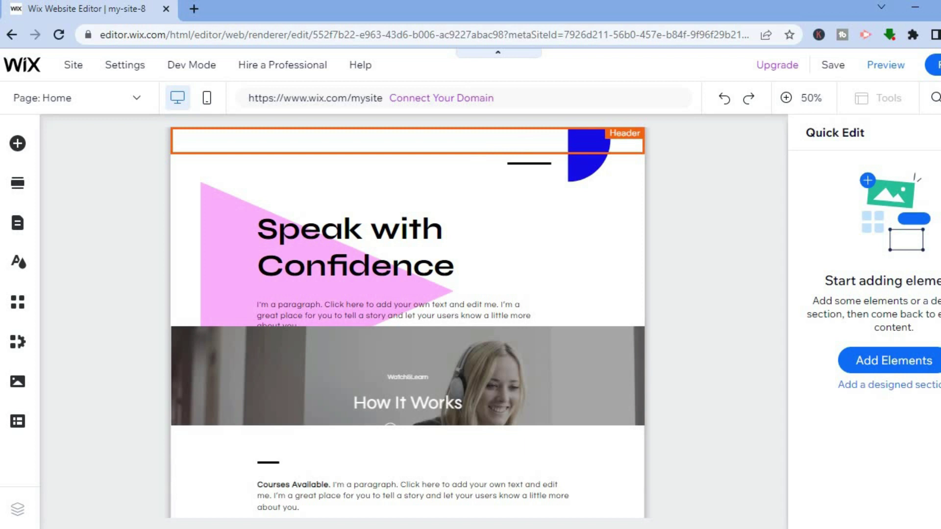
left_click(786, 97)
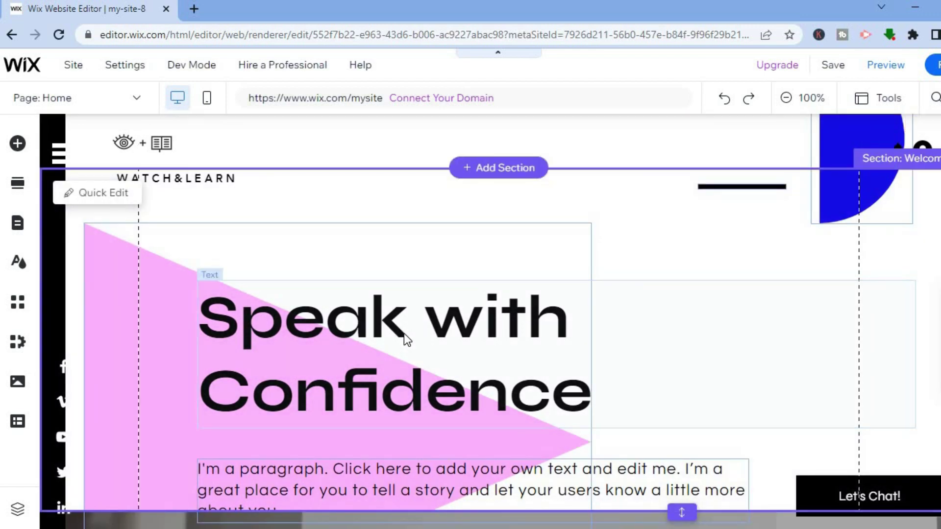
Step: Drag the 'Speak with Confidence' heading up and left toward the header, then open Add Elements
left_click(404, 334)
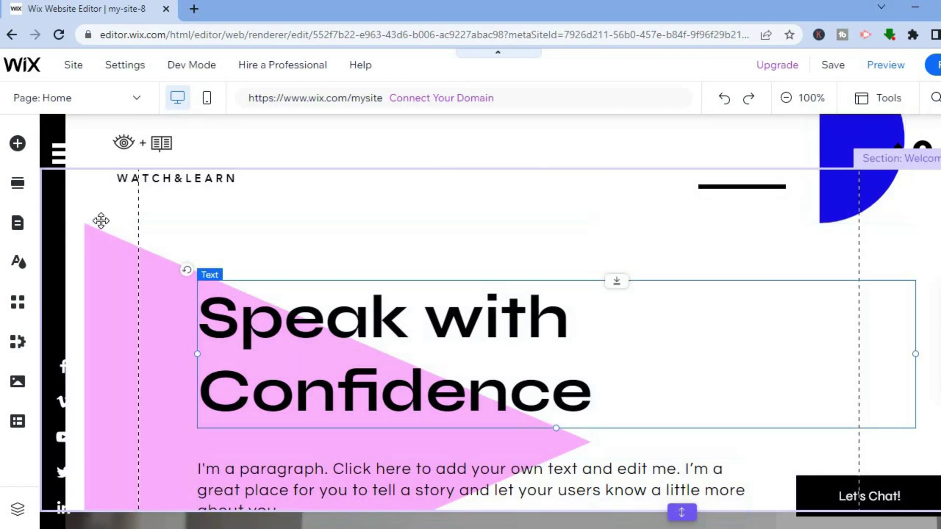
left_click_drag(346, 267, 44, 155)
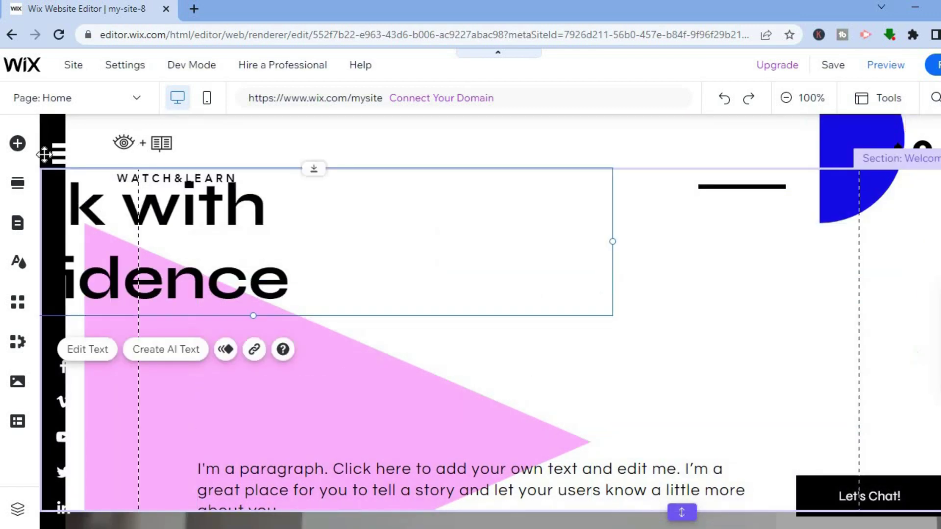
left_click(17, 144)
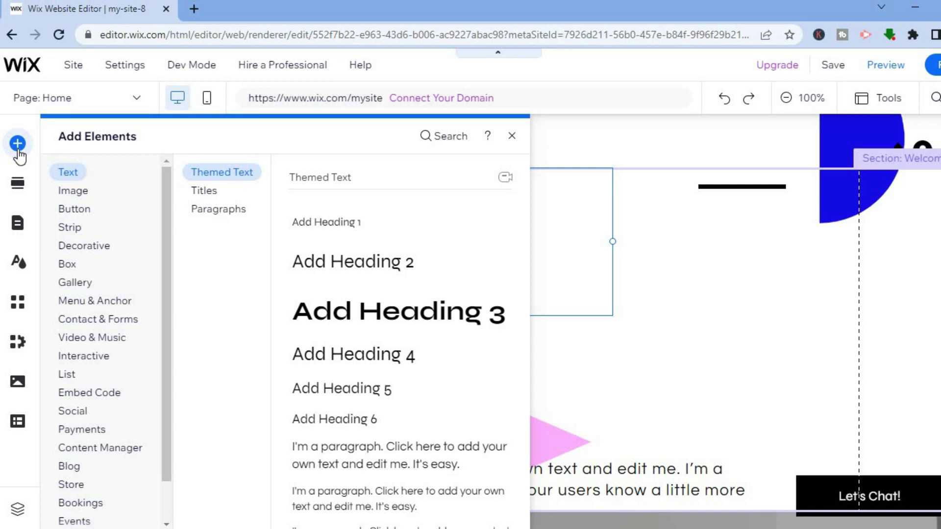
Step: Browse the Gallery and Decorative shape categories, then display the Site Pages and Menu list
left_click(96, 281)
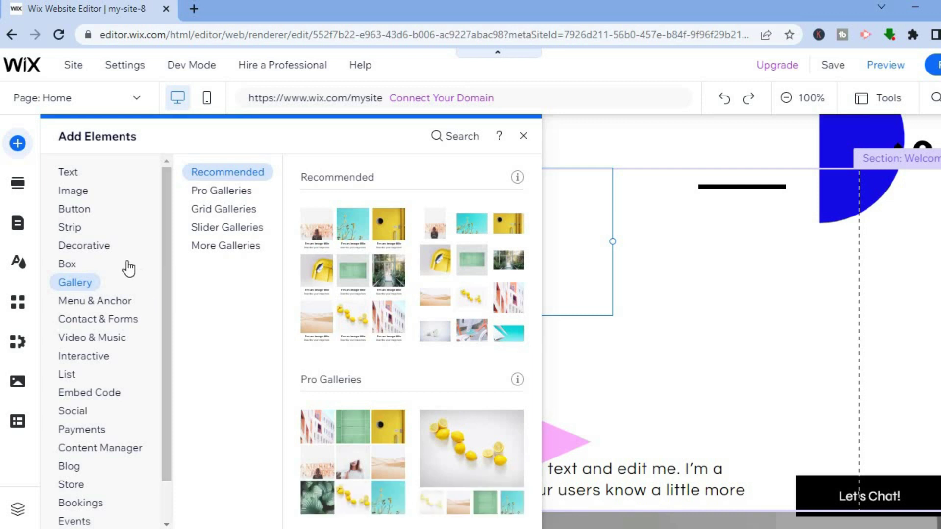
left_click(83, 246)
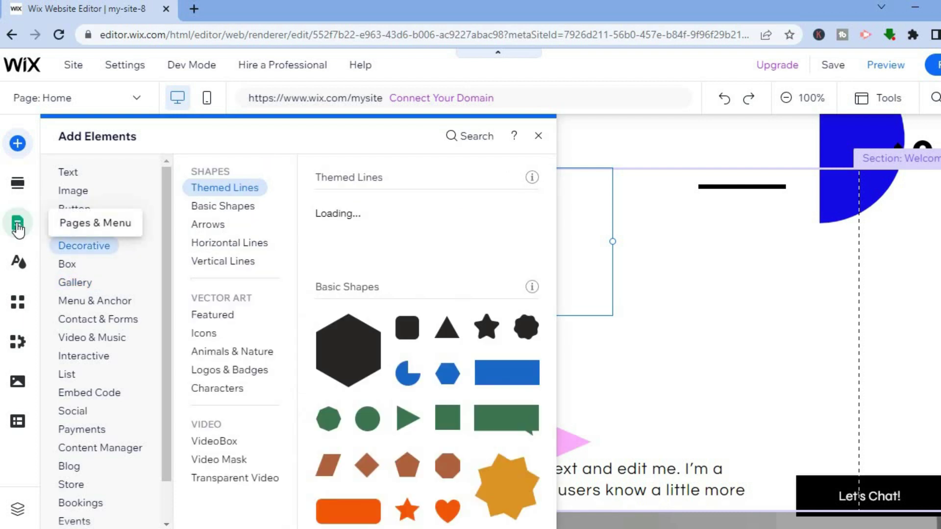
left_click(18, 227)
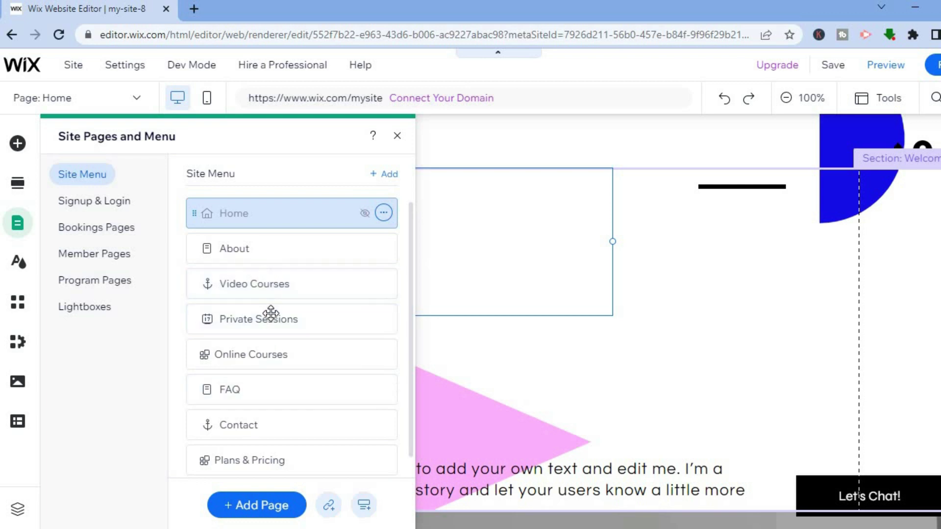
Step: View the FAQ and Video Courses pages, then close the pages list to return to Home
left_click(268, 399)
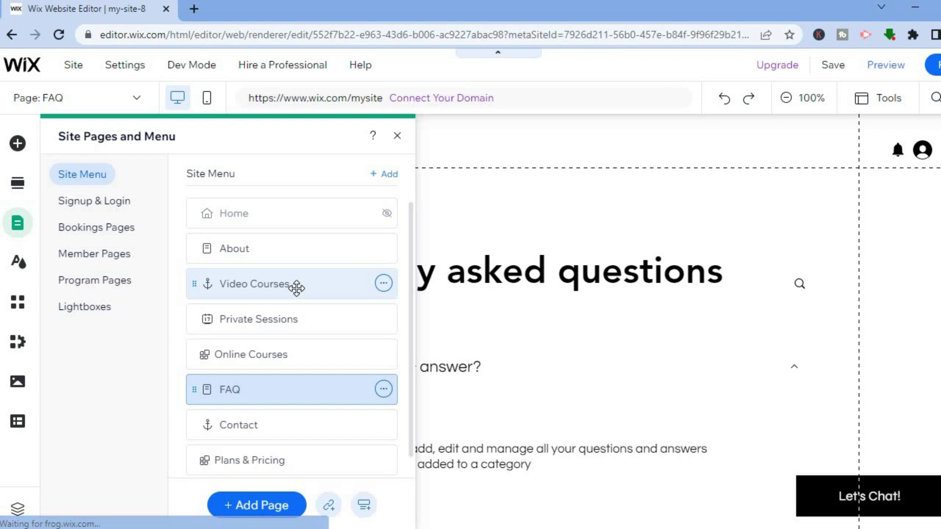
left_click(296, 288)
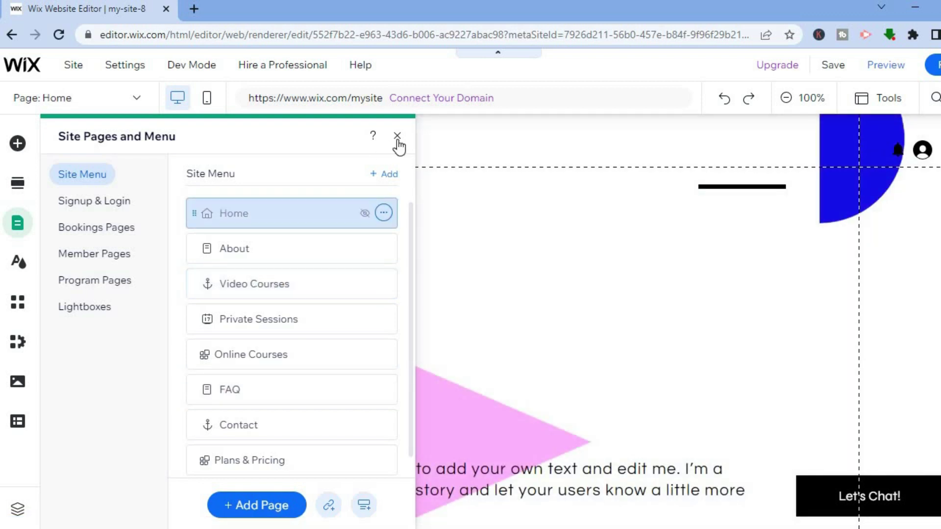
left_click(398, 139)
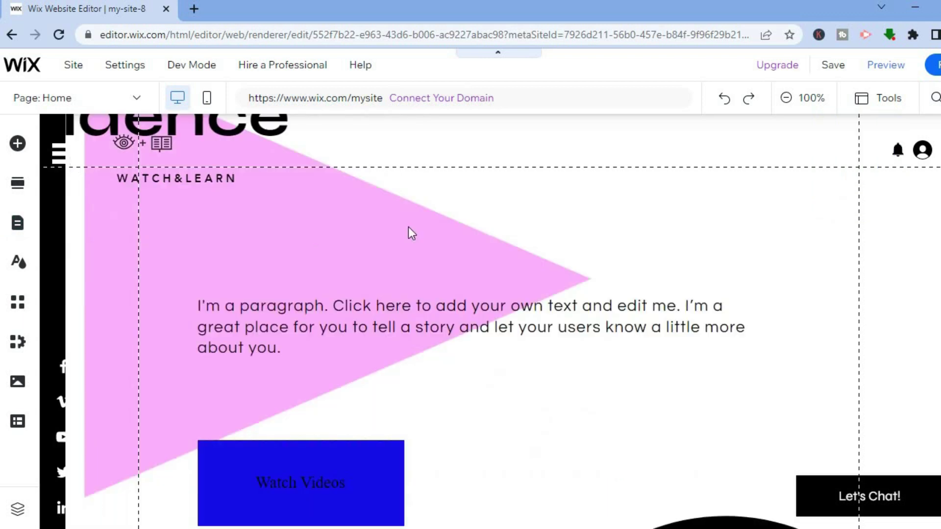